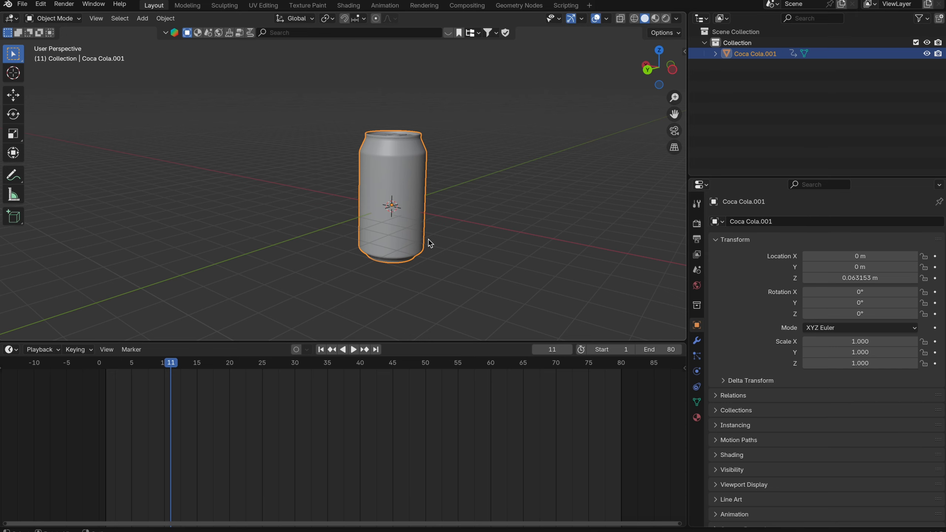
- Add an active rigid body to the can and keyframe Animated on at frame 1
middle_click_drag(429, 243, 458, 224)
left_click(697, 371)
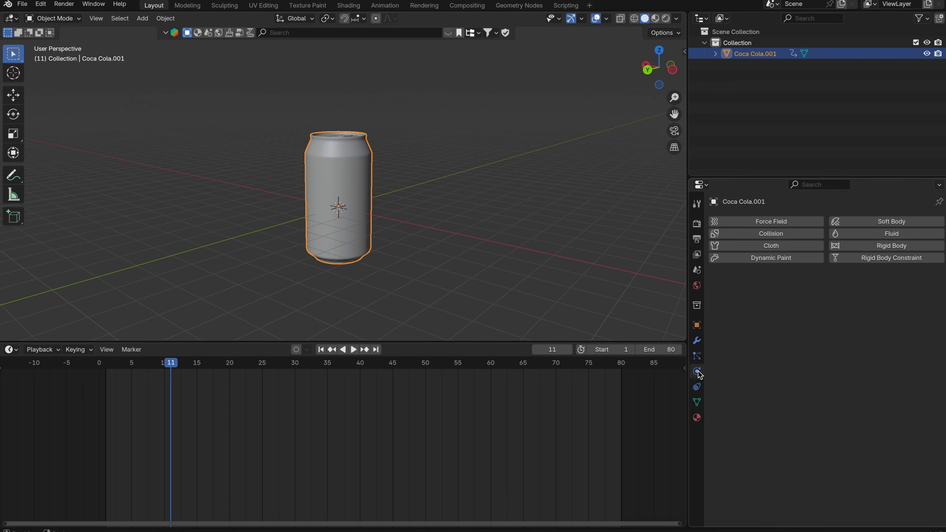
left_click(890, 245)
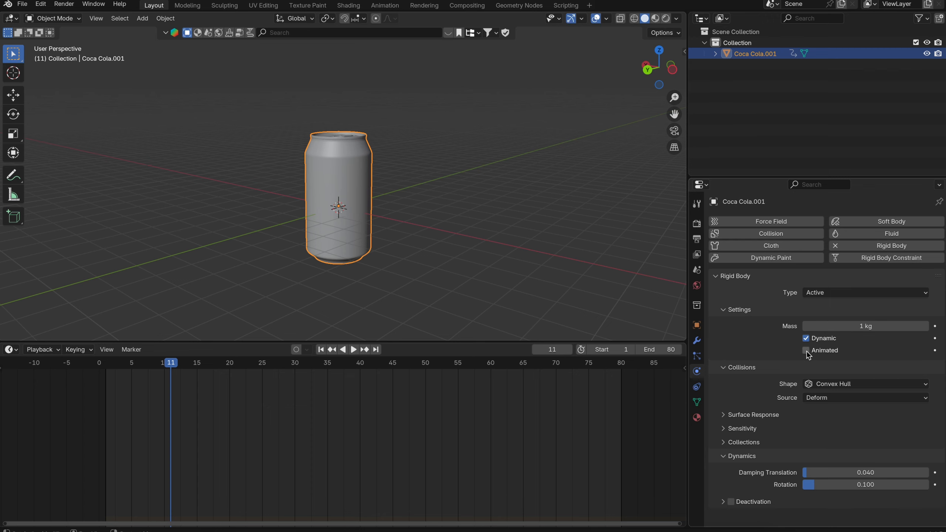
left_click(935, 351)
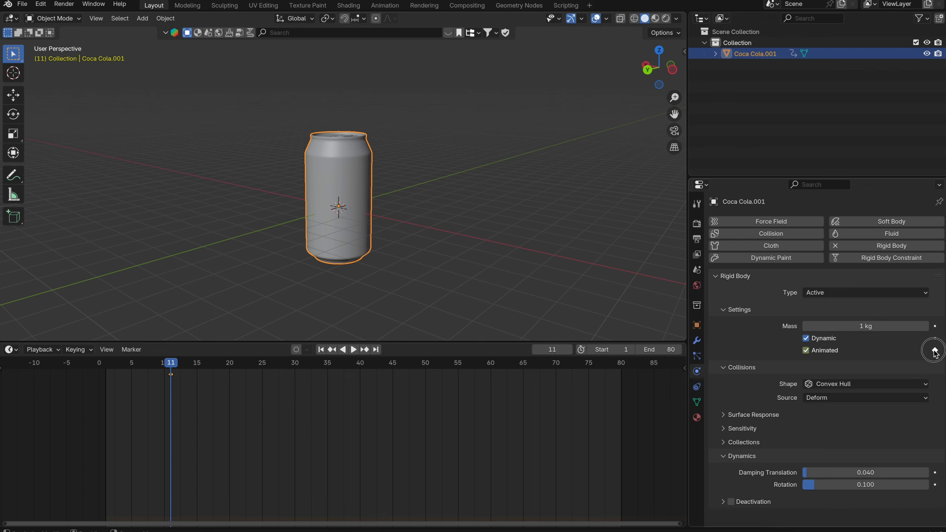
left_click_drag(175, 377, 109, 393)
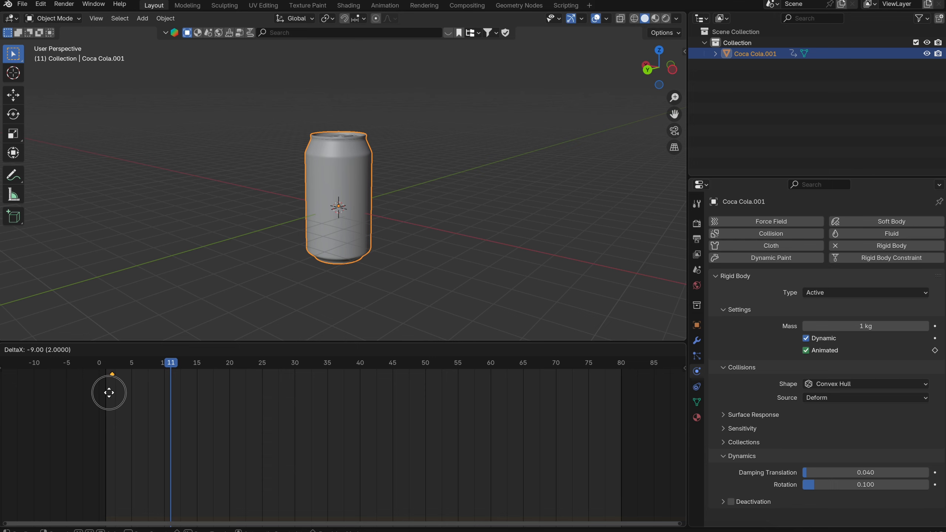
left_click_drag(108, 392, 105, 391)
left_click(106, 367)
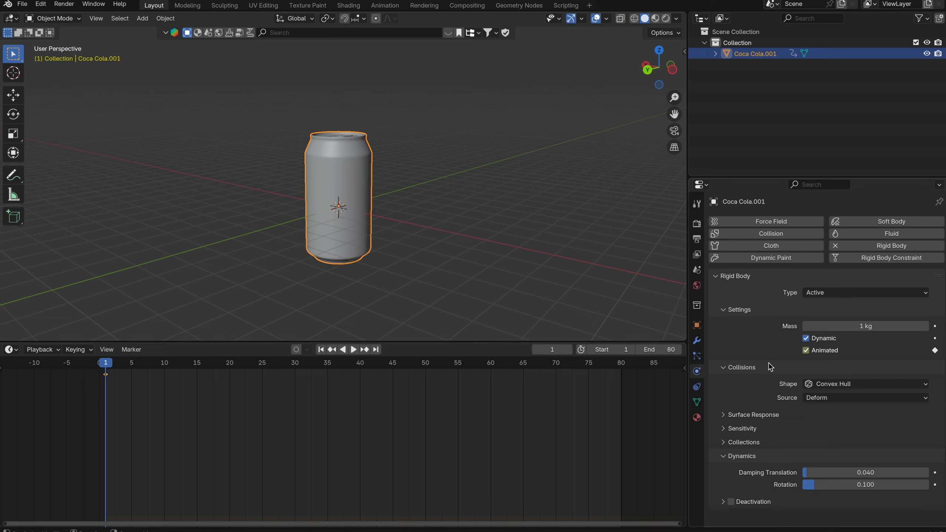
- Turn off the can's Animated rigid body setting at frame 2 and keyframe it
left_click(112, 365)
left_click(806, 351)
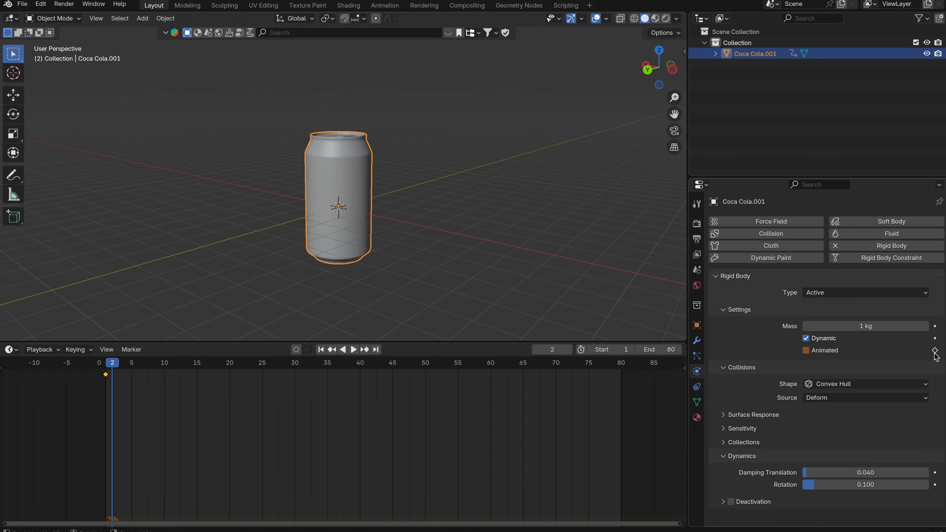
left_click(936, 350)
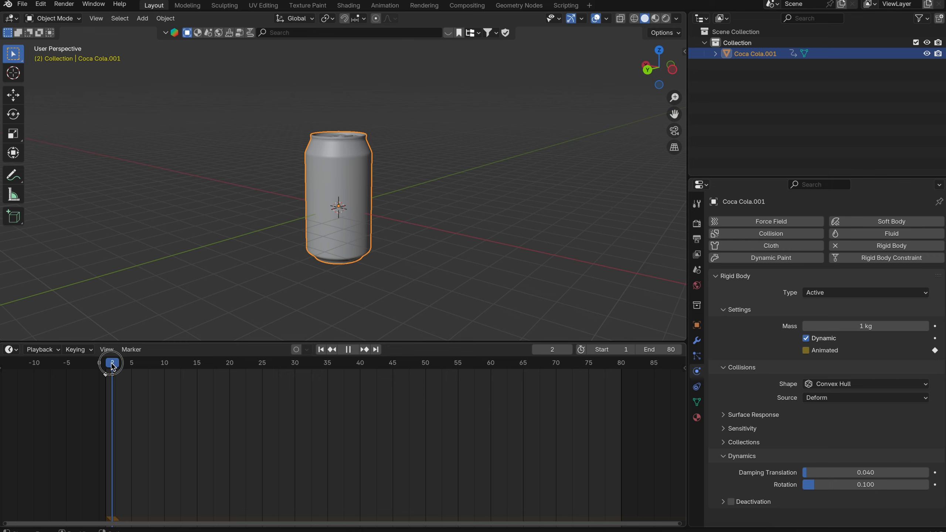
- Set the can's scale to 0 on all axes at frame 1 and keyframe its transforms
key("Left")
left_click(696, 325)
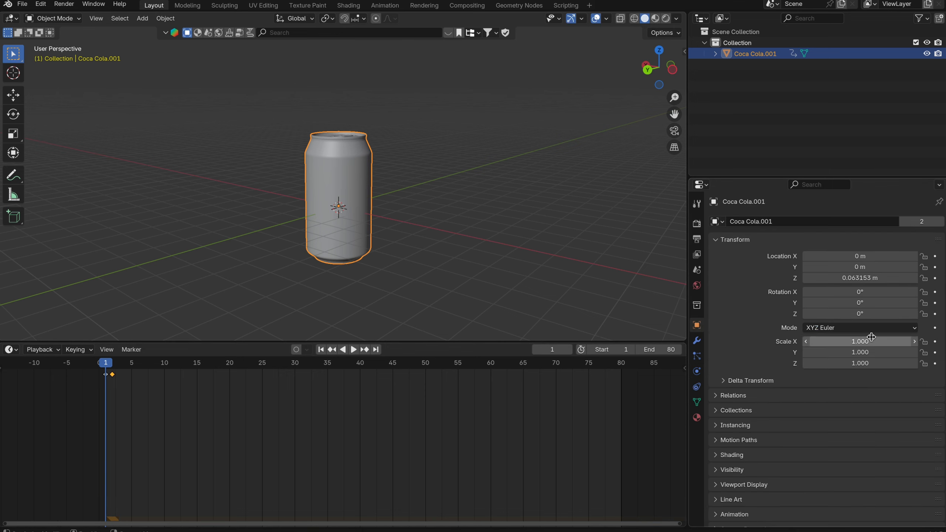
left_click_drag(868, 341, 868, 363)
type("0")
key("Return")
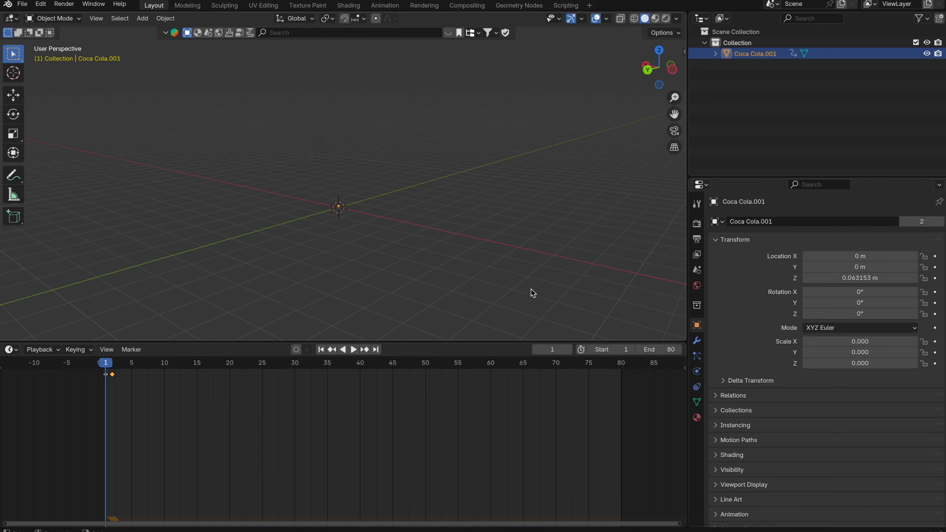
key("i")
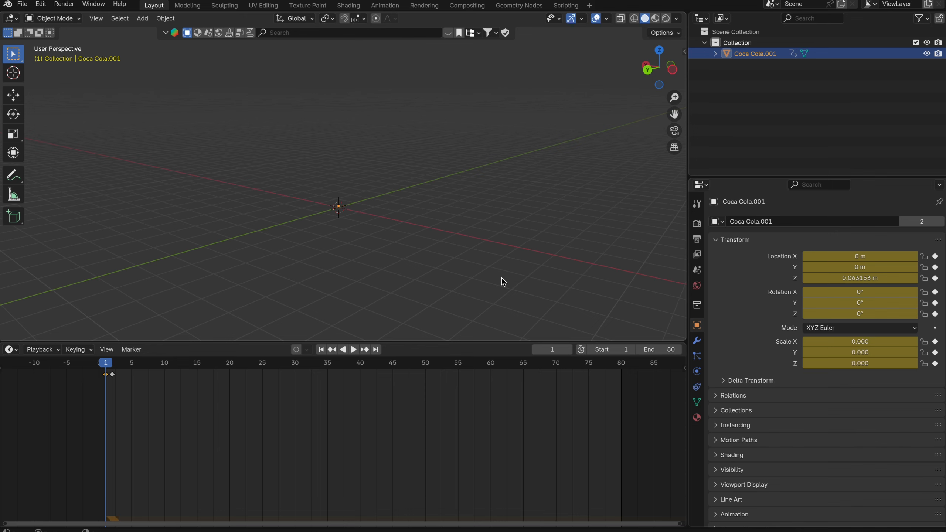
- Set the can's scale to 1 on all axes at frame 2 and keyframe its transforms
key("Right")
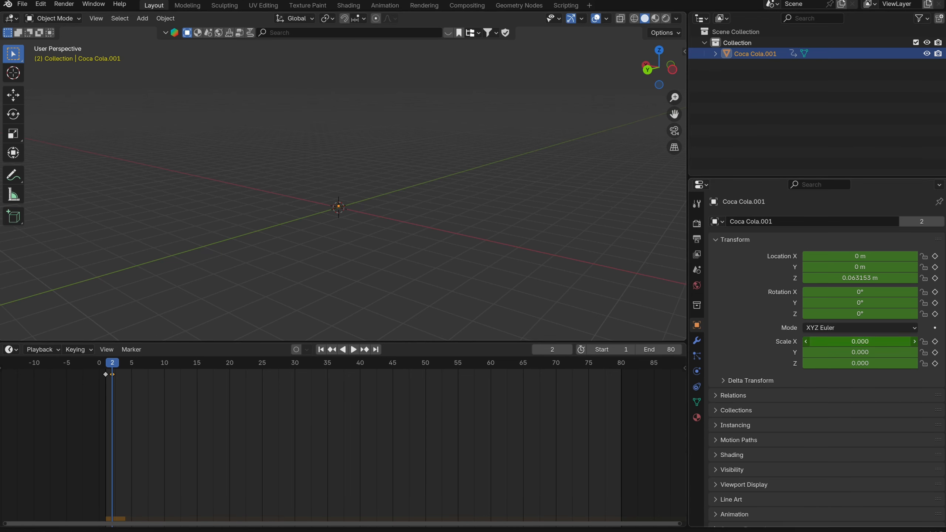
left_click_drag(834, 364, 834, 342)
type("1")
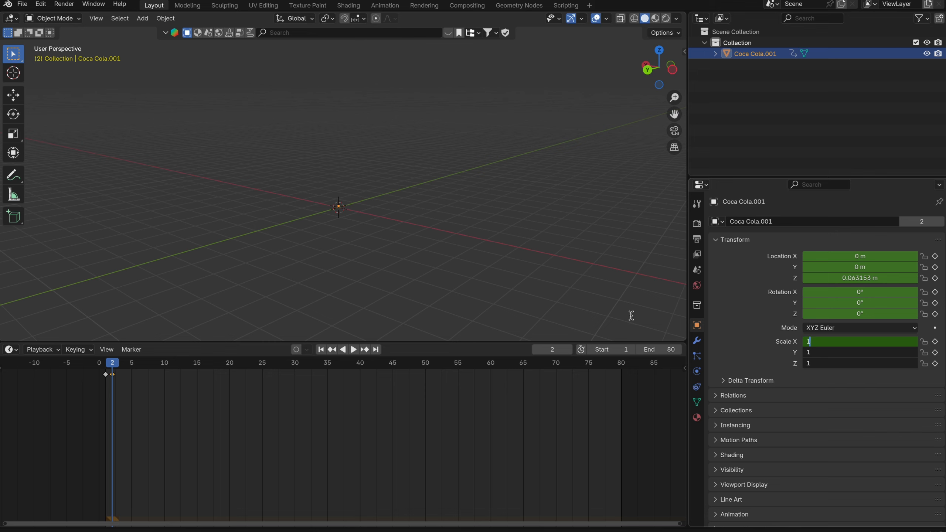
key("Return")
key("i")
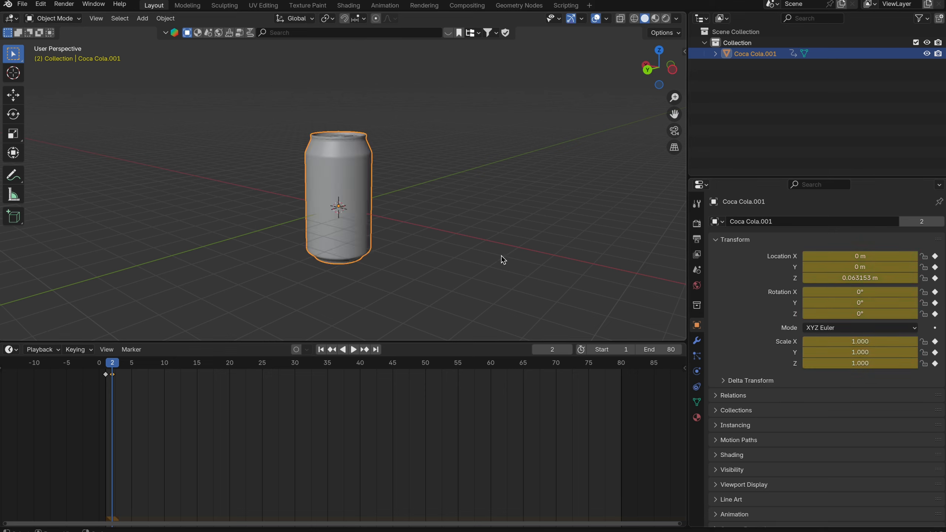
- Paste two copies of the can in place and play the rigid body simulation
left_click_drag(105, 365, 111, 364)
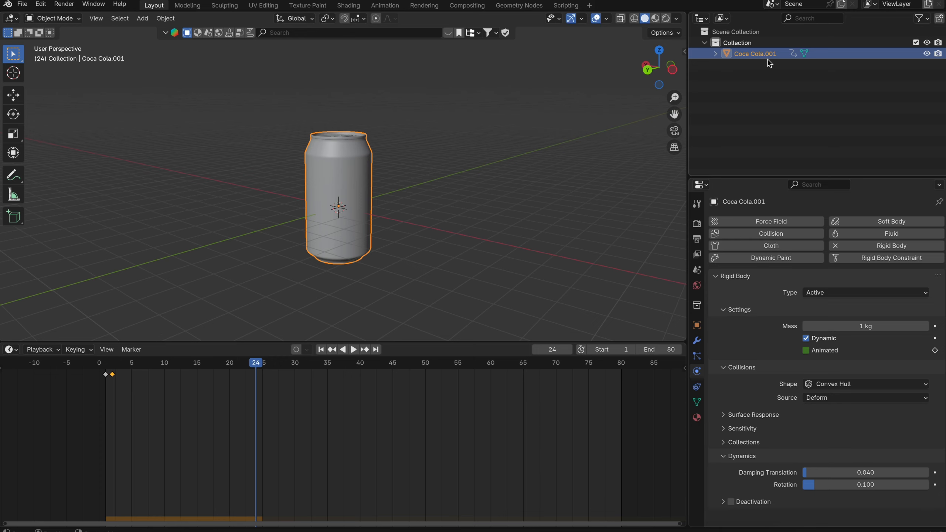
key("ctrl+c")
key("ctrl+v")
key("ctrl+v")
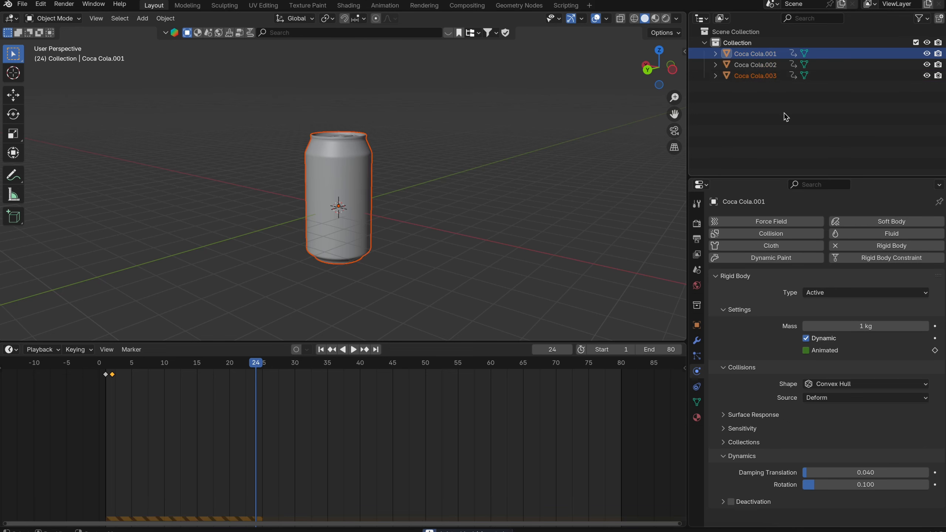
key("space")
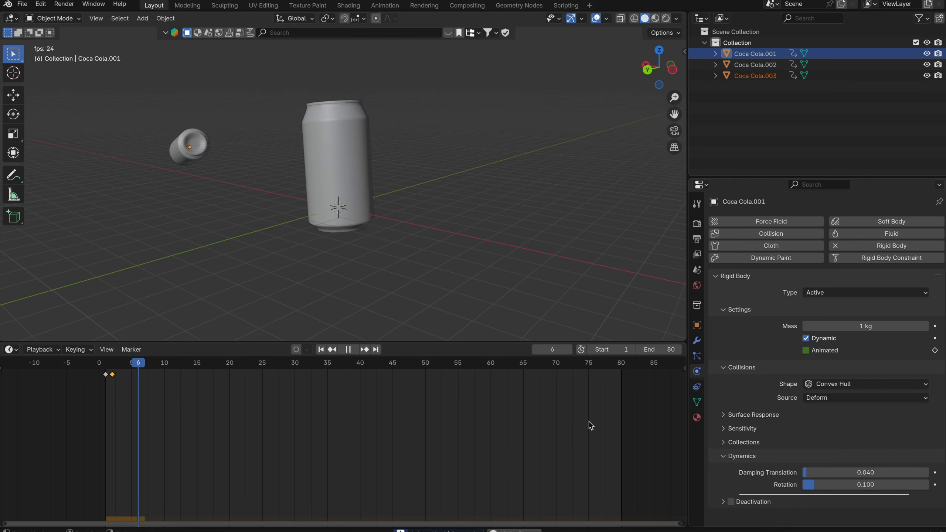
key("space")
- Disable gravity for the scene and replay the simulation of the three cans
scroll(292, 205, "down", 5)
middle_click_drag(292, 205, 328, 221)
left_click_drag(195, 370, 576, 365)
left_click(697, 270)
left_click(723, 299)
key("space")
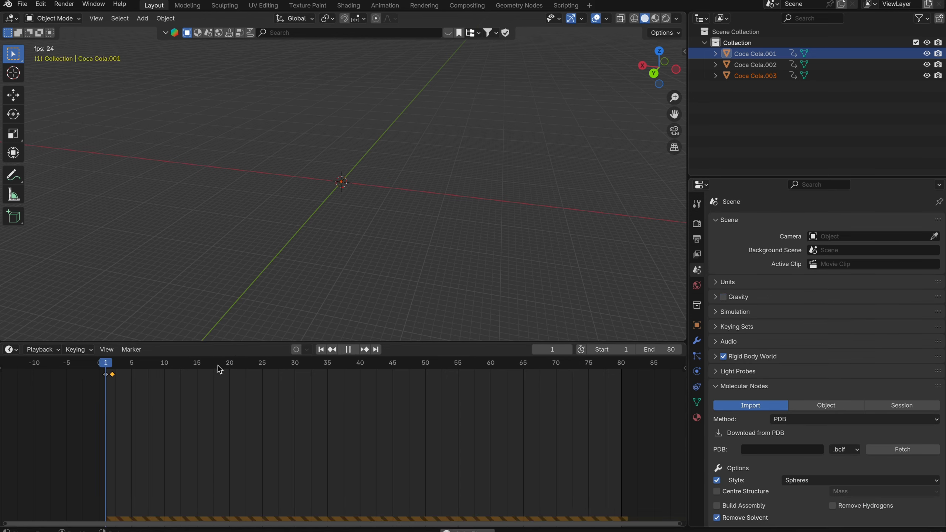
key("space")
- Undo the pasted can copies and select the original can
left_click(762, 65)
key("ctrl+z")
key("ctrl+z")
left_click(760, 54)
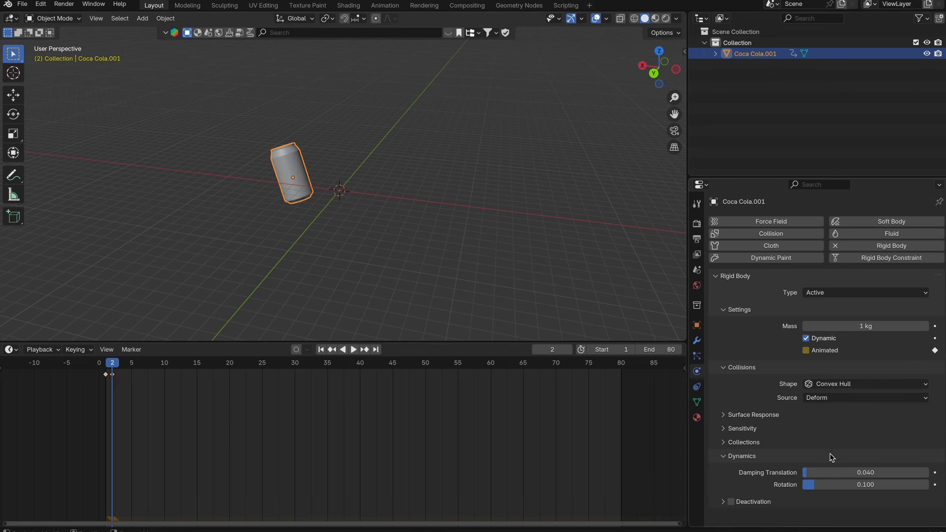
- Set the can's damping to 1.000 for translation and 0.75 for rotation
left_click_drag(810, 473, 931, 472)
left_click(869, 484)
type("0.75")
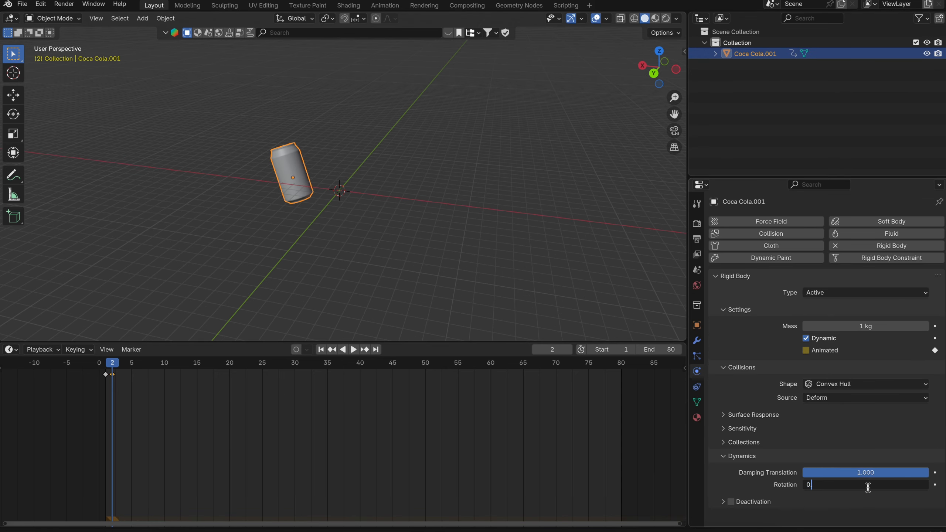
key("Return")
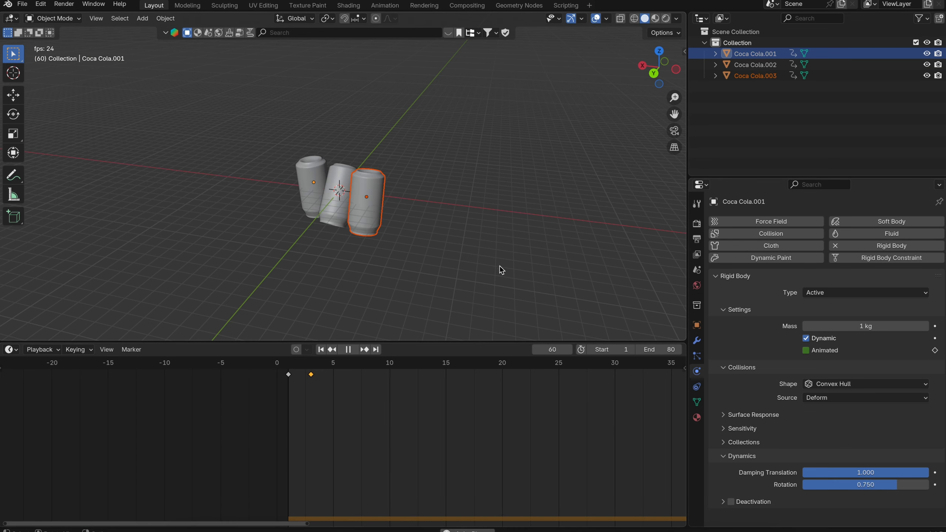
- Raise the original can's rotation damping to 0.950 and replay the simulation from the start
key("space")
middle_click_drag(470, 251, 380, 176)
left_click_drag(829, 484, 843, 484)
left_click_drag(371, 371, 108, 364)
key("space")
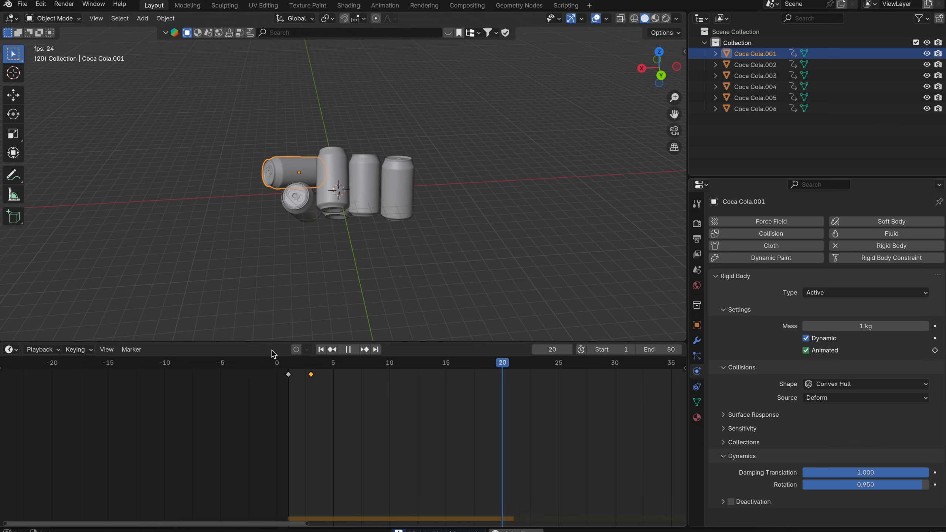
key("space")
- Duplicate all six cans, Coca Cola.001 to Coca Cola.006, in place and play the simulation
scroll(395, 287, "down", 4)
scroll(394, 285, "down", 1)
scroll(345, 191, "up", 9)
middle_click_drag(451, 215, 395, 325)
left_click_drag(315, 389, 462, 416)
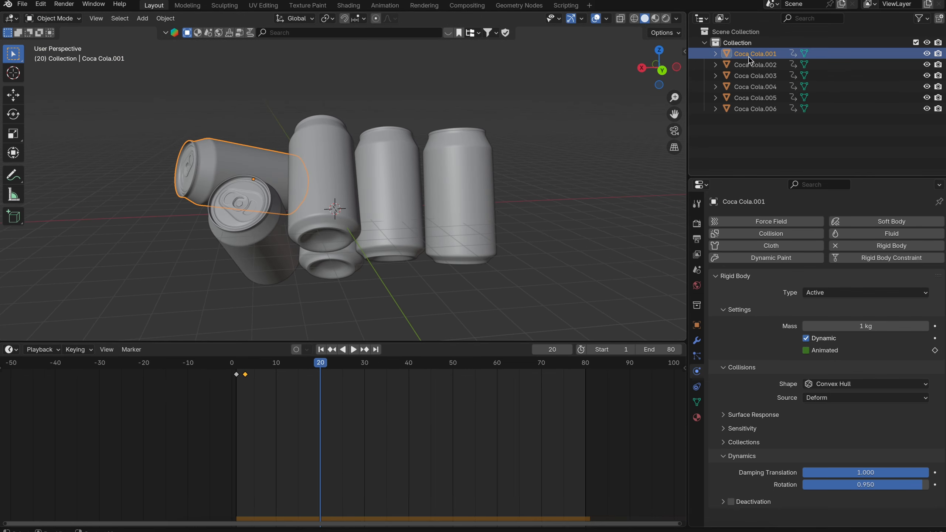
left_click(761, 108, "shift")
key("ctrl+c")
key("ctrl+v")
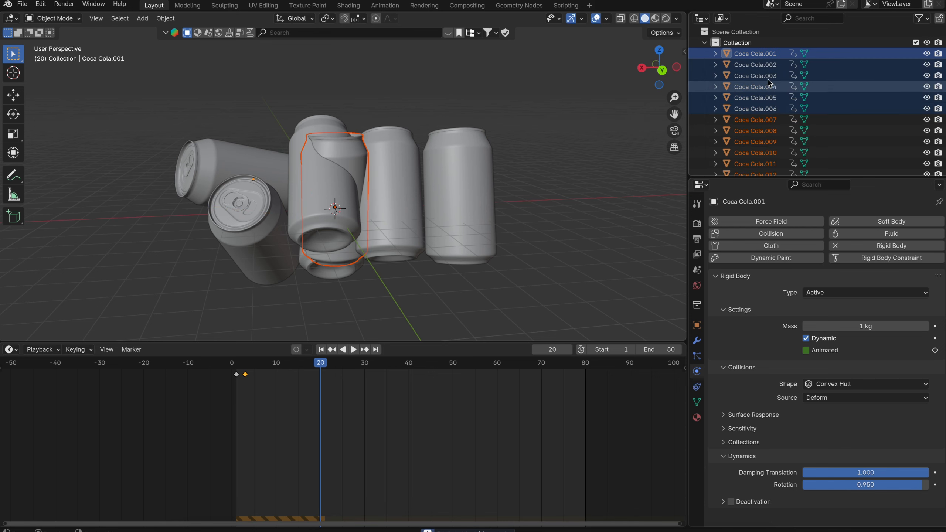
left_click_drag(338, 365, 474, 373)
key("space")
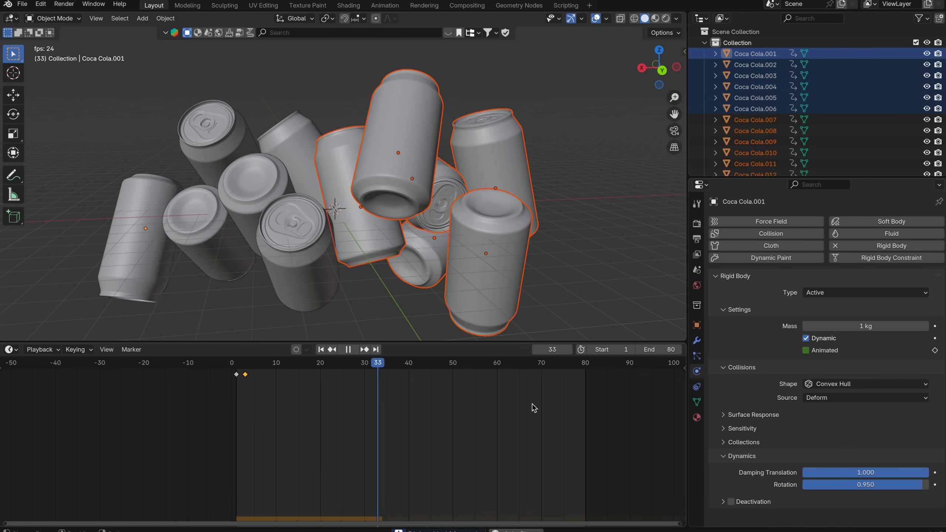
key("space")
- Duplicate the four cans Coca Cola.009 to Coca Cola.012 in place
left_click(760, 141)
scroll(778, 164, "down", 1)
left_click(778, 164, "shift")
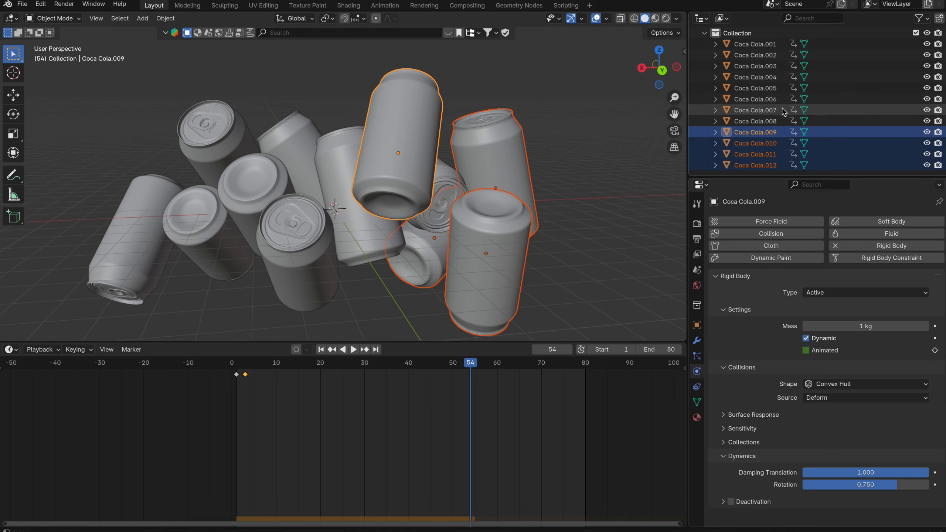
key("ctrl+c")
key("ctrl+v")
- Move the keyframes of the copies Coca Cola.013 to Coca Cola.016 to frames 30 and 32, and play the simulation
scroll(786, 124, "down", 3)
left_click(779, 135)
left_click(768, 166, "shift")
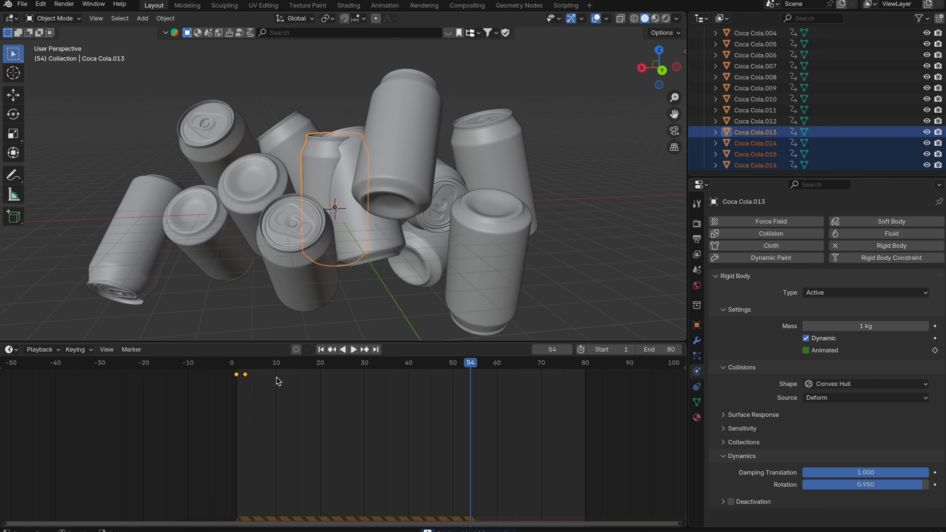
left_click_drag(246, 379, 188, 377)
key("space")
left_click(344, 363)
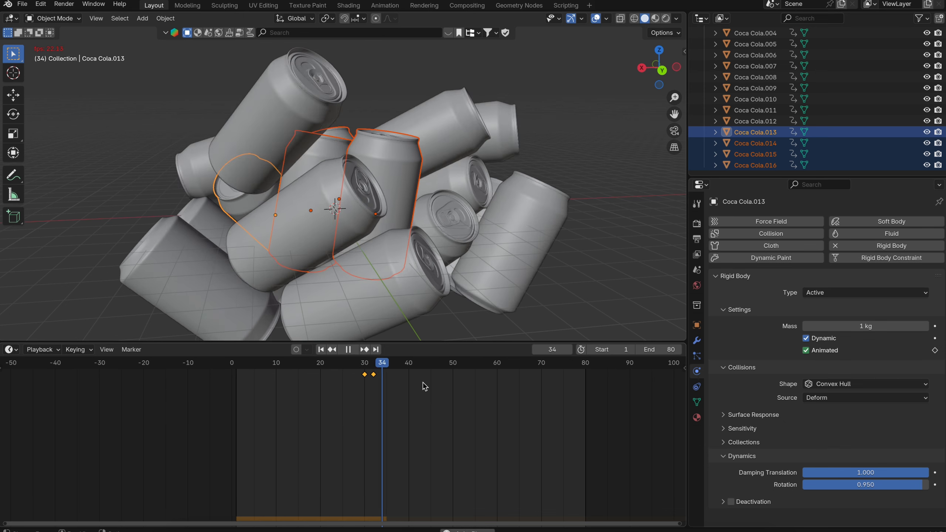
key("space")
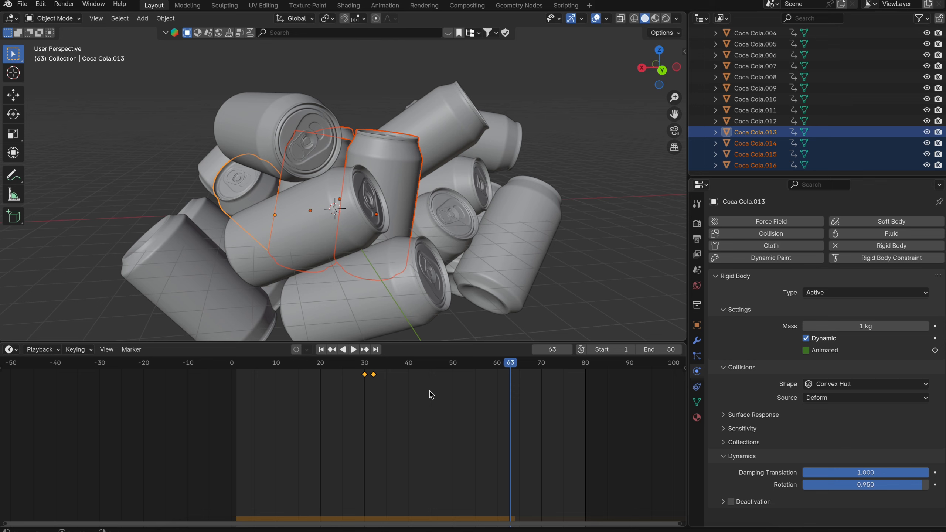
- Duplicate the four cans Coca Cola.013 to Coca Cola.016 in place
key("ctrl+c")
key("ctrl+v")
scroll(801, 142, "down", 3)
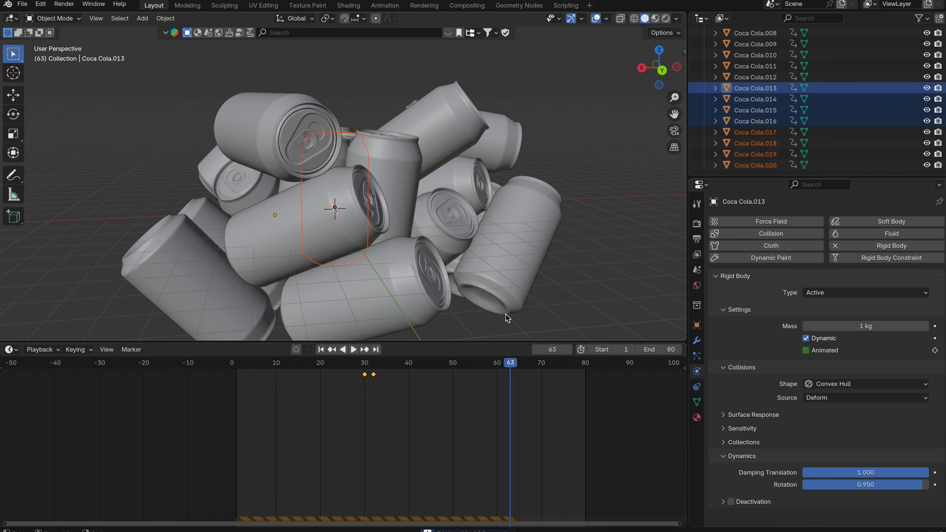
- Move the keyframes of the copies Coca Cola.017 to Coca Cola.020 to frames 60 and 62, and play the simulation
left_click(767, 134)
left_click(771, 166, "shift")
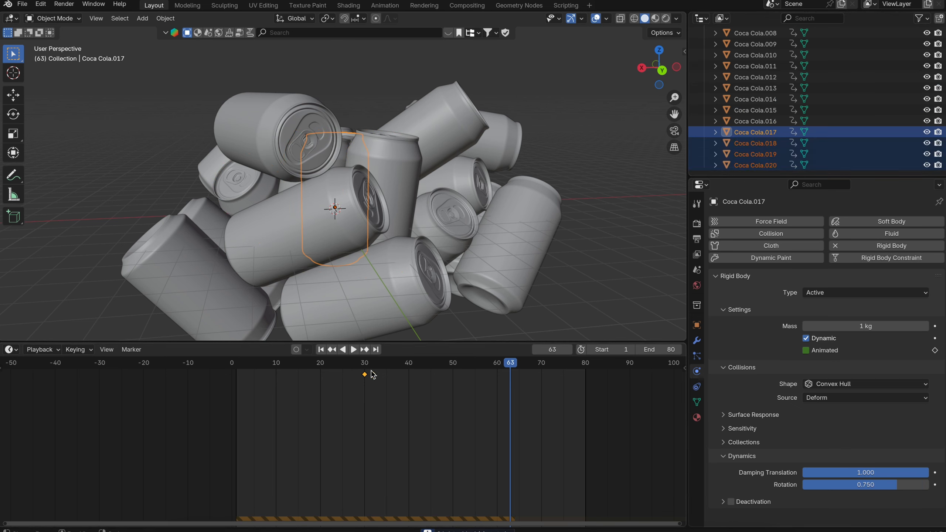
left_click_drag(373, 374, 504, 396)
key("space")
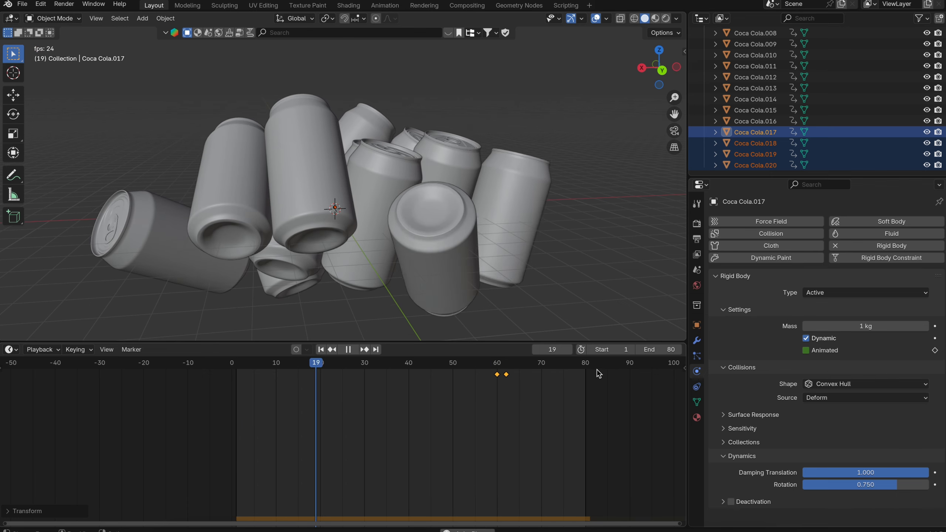
key("space")
- Go to frame 3 and select all the cans, with Coca Cola.001 as the active one
key("a")
left_click_drag(266, 360, 245, 362)
scroll(761, 51, "up", 4)
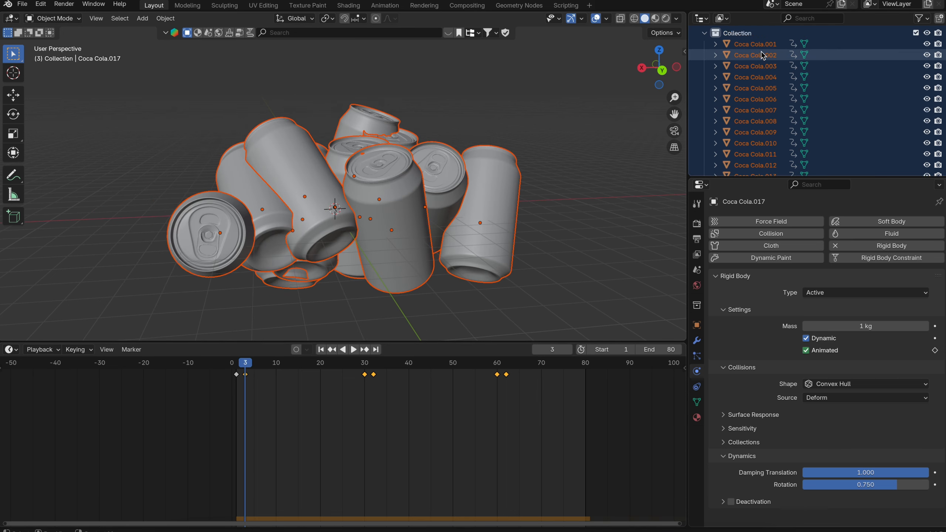
left_click(760, 44)
left_click(756, 132, "shift")
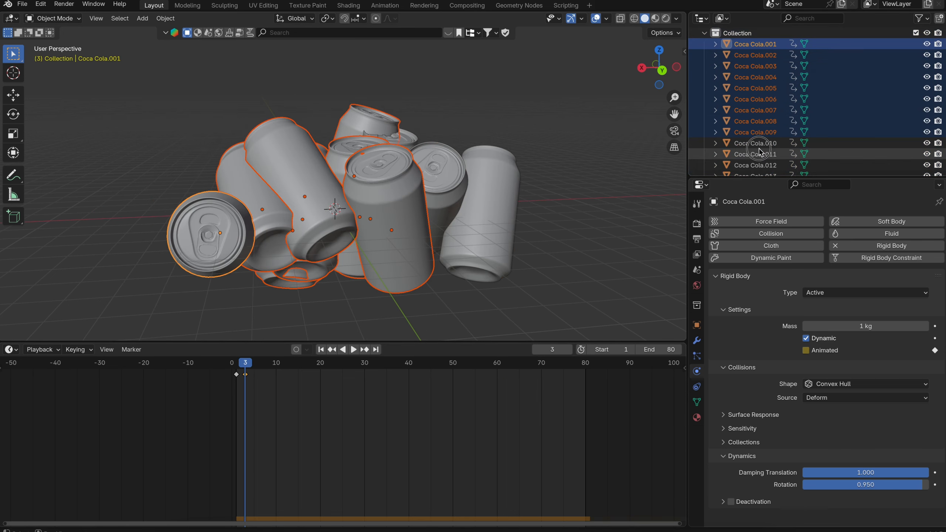
scroll(759, 152, "down", 3)
- Randomize the X, Y and Z rotation of the selected cans with Randomize Transform and insert a keyframe
left_click(165, 18)
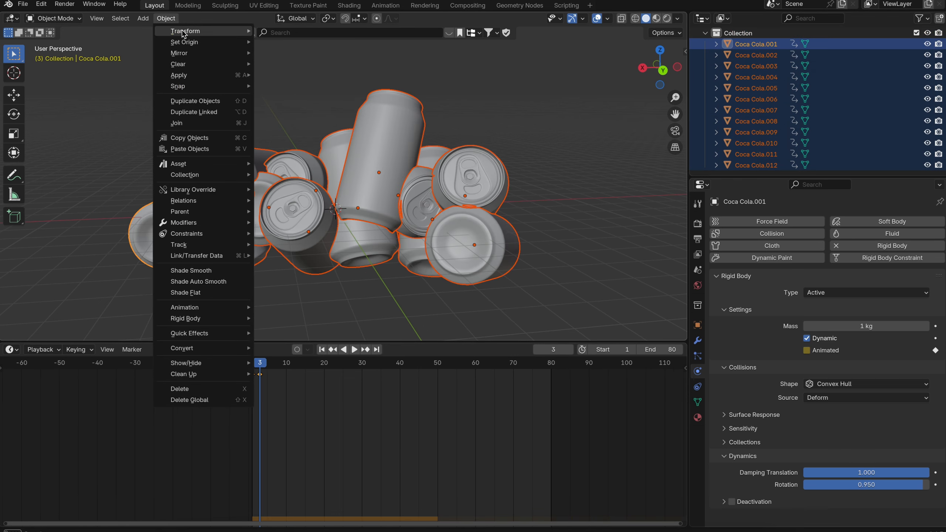
mouse_move(184, 34)
left_click(321, 154)
left_click(45, 329)
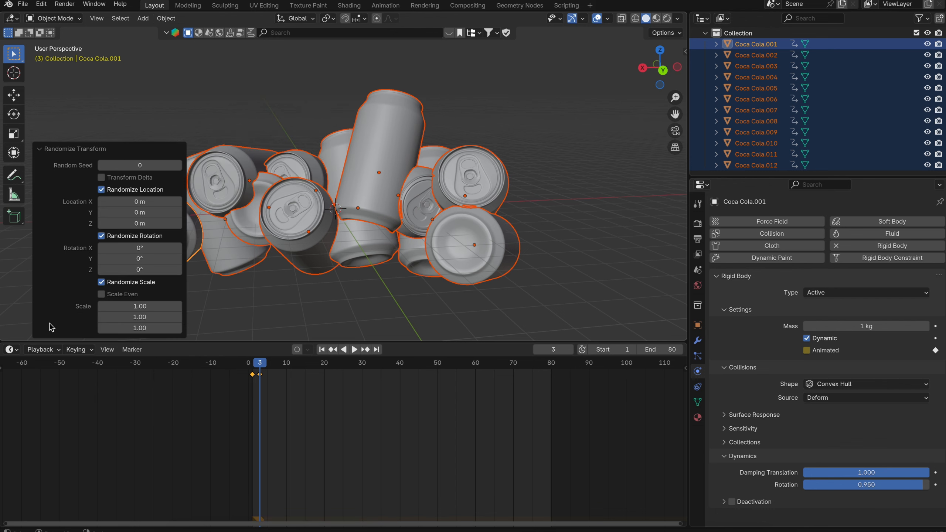
left_click_drag(138, 246, 191, 286)
key("i")
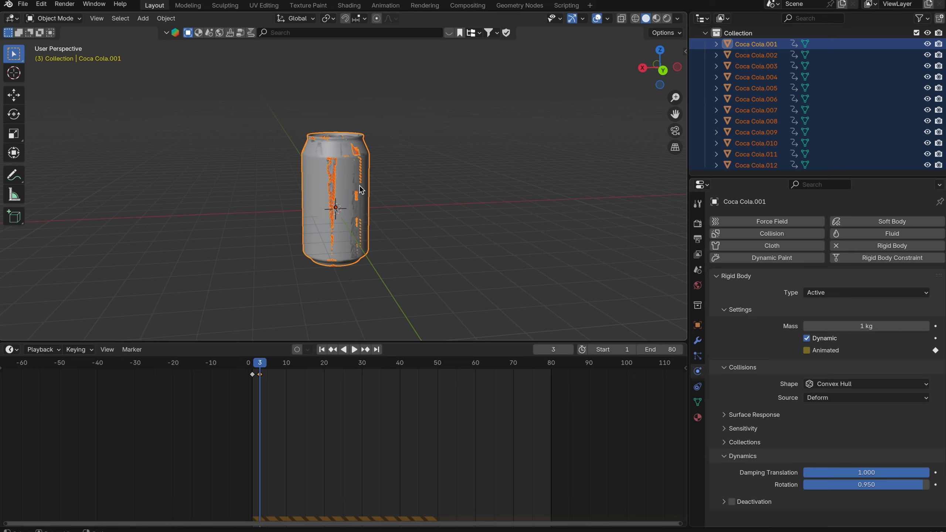
- Add a camera and, in top view, move it about 29.36 m along negative Y away from the cans
left_click(698, 325)
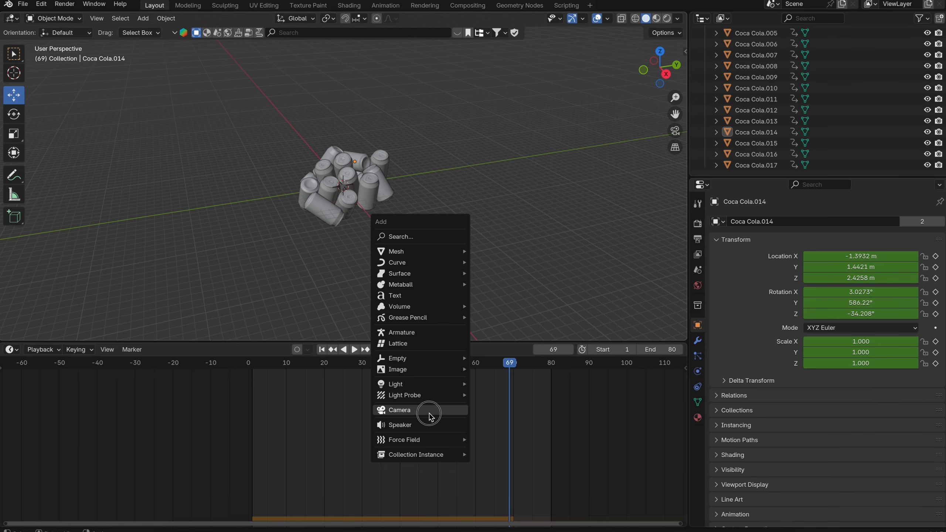
left_click(430, 416)
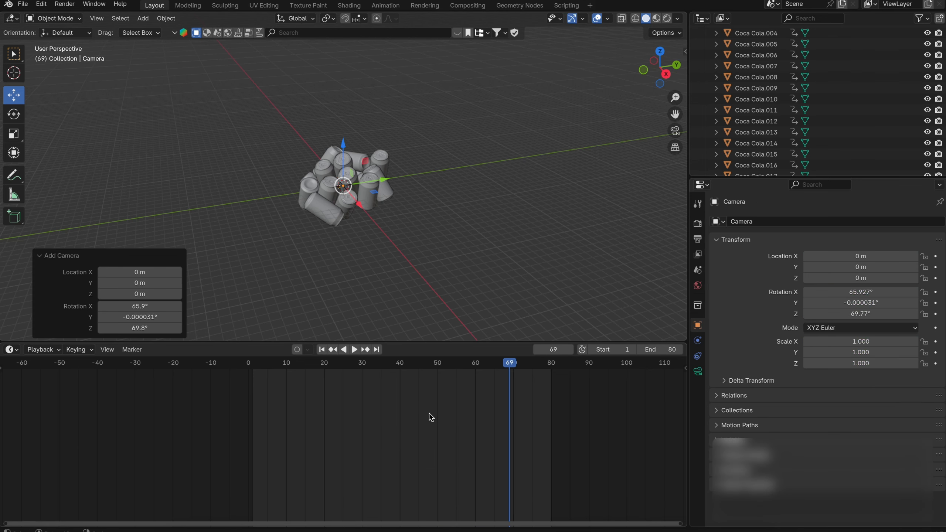
left_click(661, 52)
scroll(454, 173, "down", 4)
left_click_drag(347, 138, 359, 244)
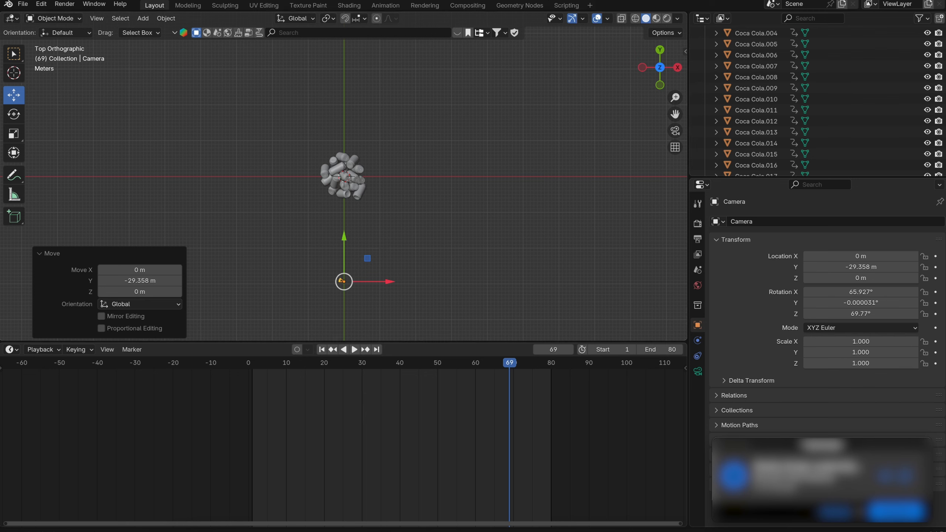
- Try to rotate the camera freehand towards the cans in top view
left_click(347, 284)
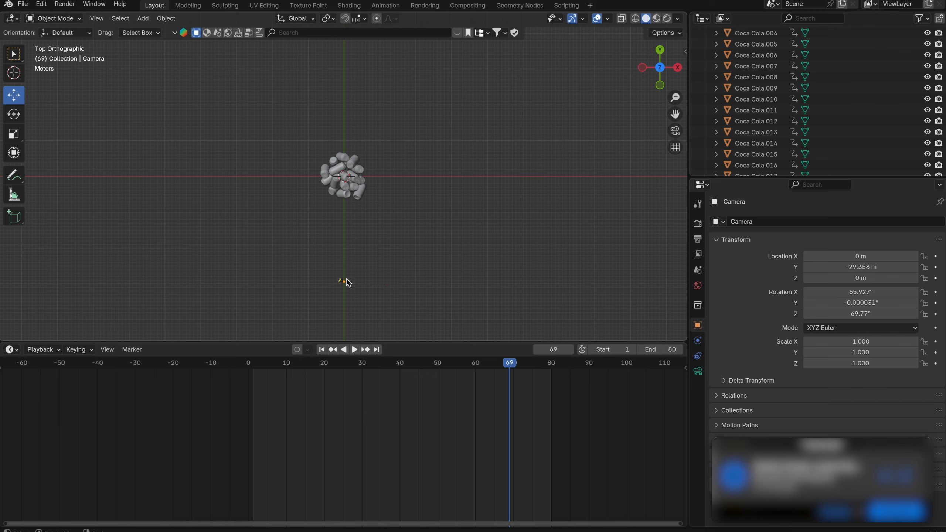
left_click(341, 280)
key("r")
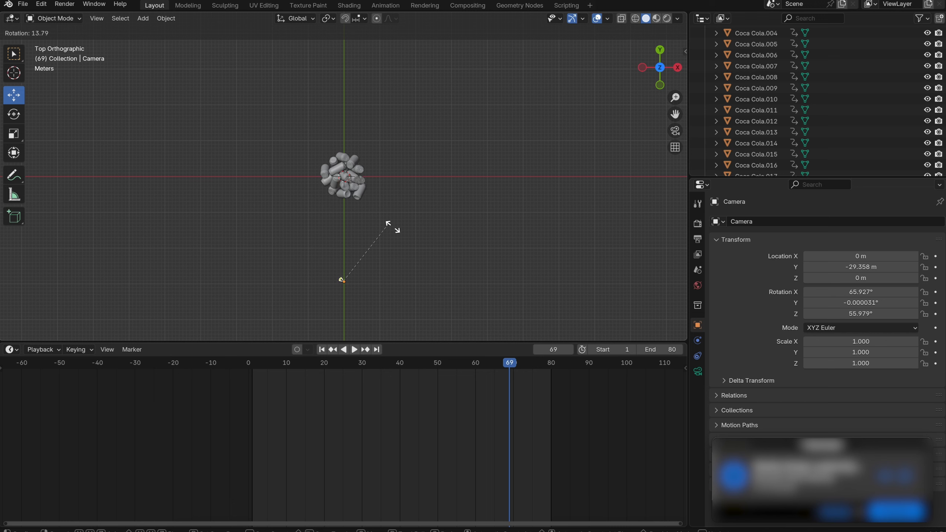
left_click(405, 297)
- Set the camera's rotation to X 90°, Y 0° and Z 0°
left_click(865, 292)
type("90")
key("Tab")
type("0")
key("Tab")
type("0")
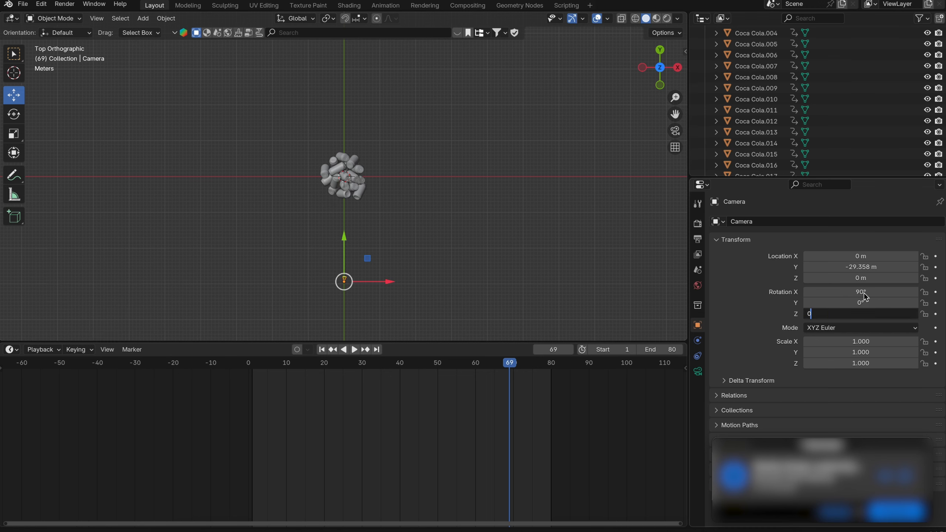
key("Return")
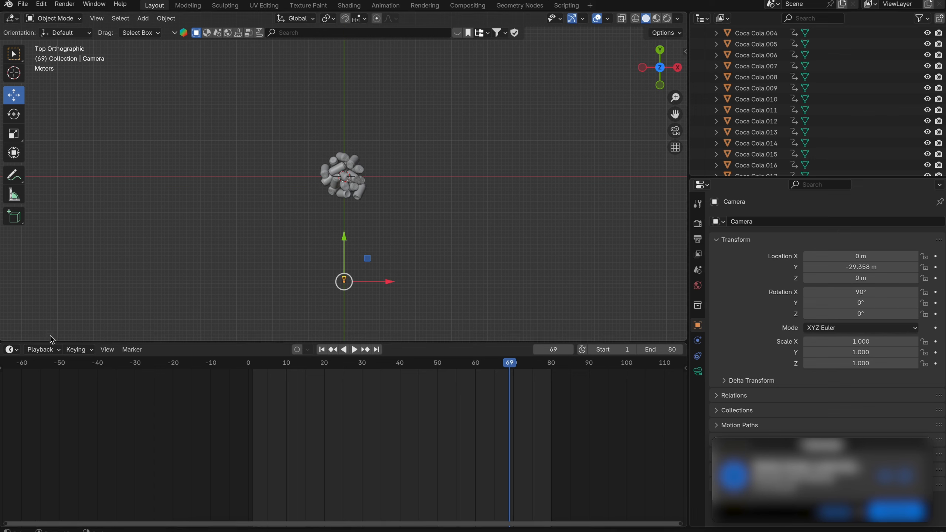
- Split the timeline area and turn the new area into a 3D viewport showing the fitted camera view
left_click_drag(1, 343, 268, 356)
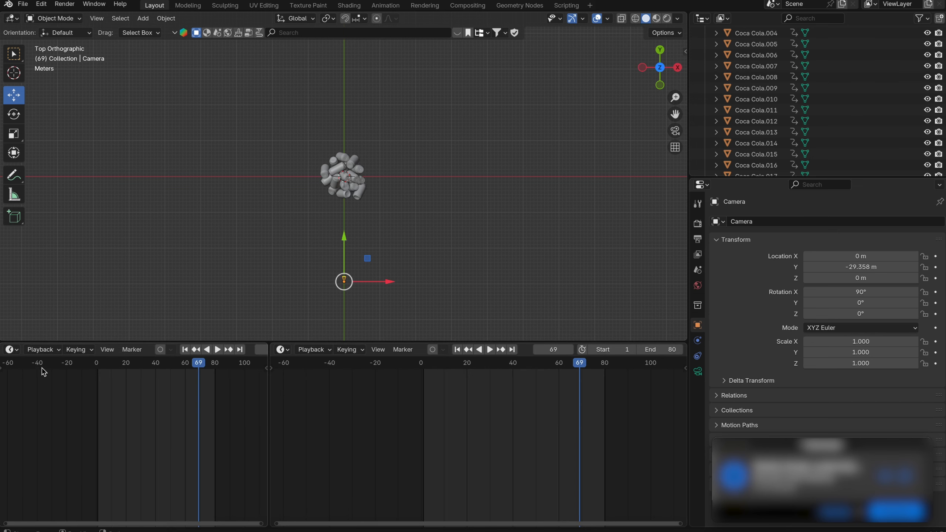
left_click(11, 349)
left_click(32, 381)
key("grave")
left_click(58, 484)
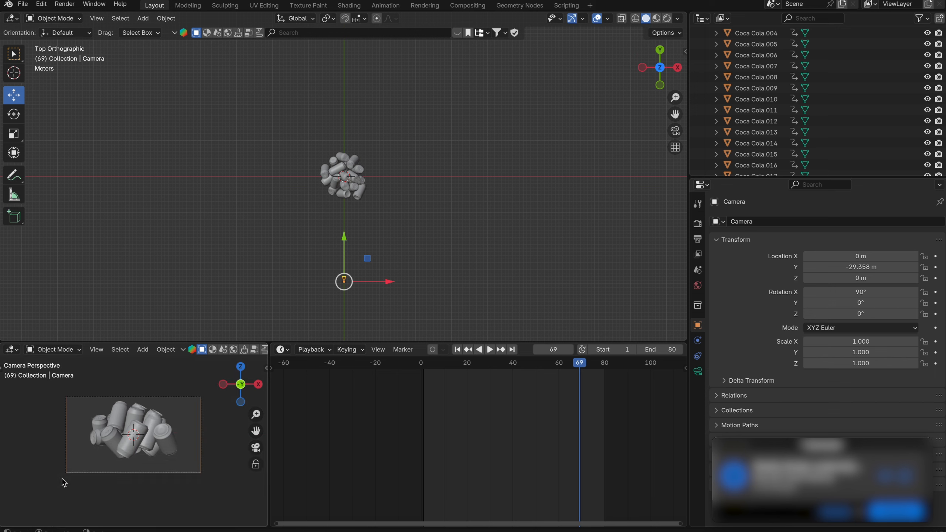
key("Home")
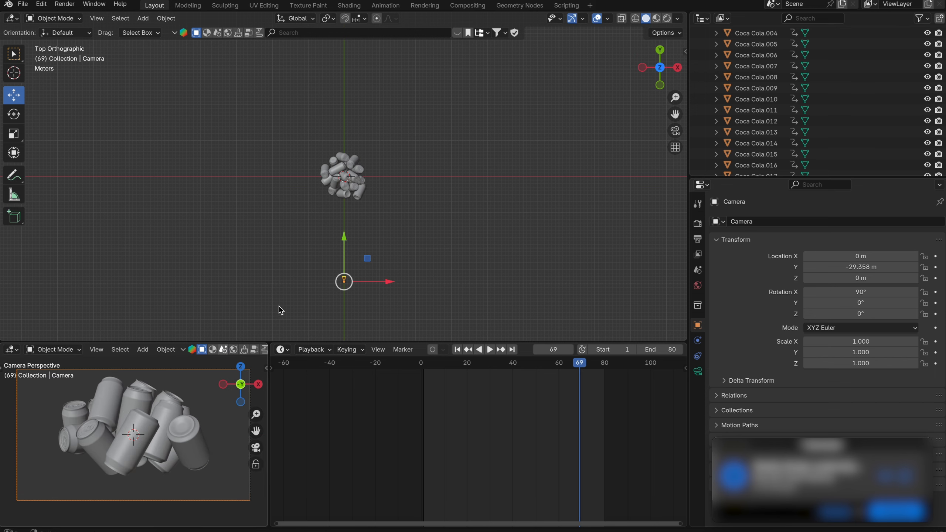
- Raise the camera about 0.82 m along Z
middle_click_drag(279, 307, 433, 173)
left_click_drag(455, 204, 456, 198)
- Switch the camera viewport to rendered shading, limited to a render region around the camera frame, and widen that viewport
key("z")
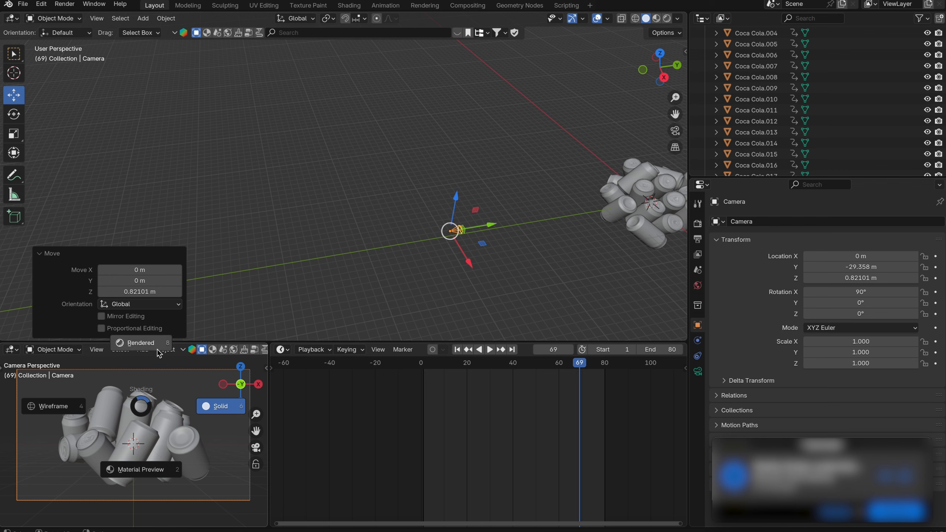
left_click(157, 343)
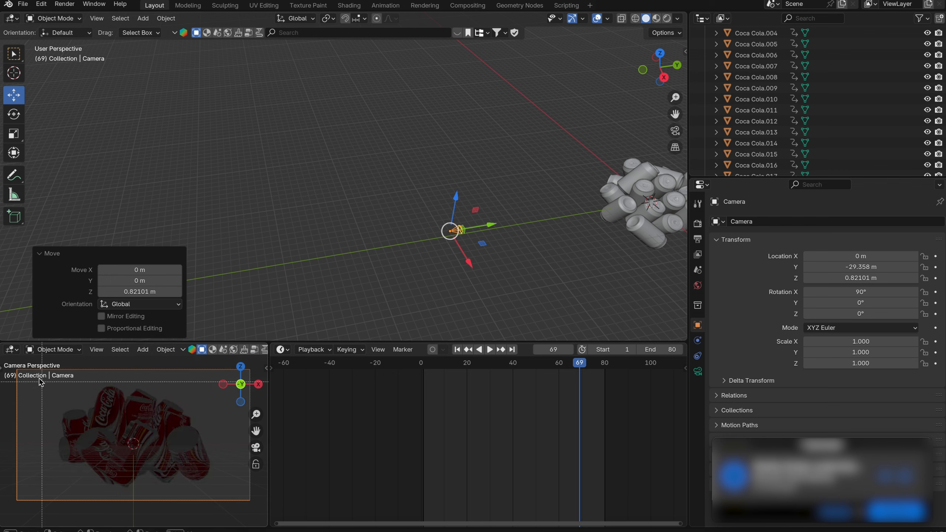
left_click_drag(13, 363, 254, 509)
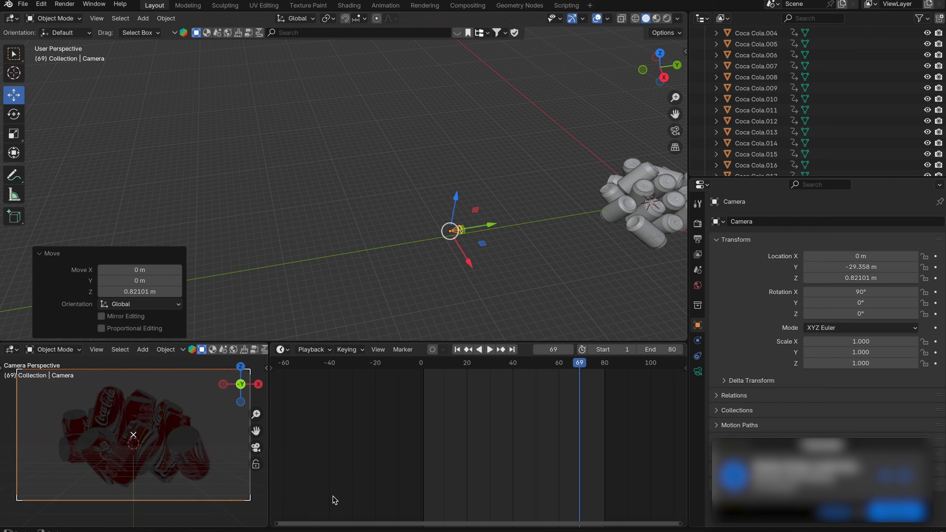
left_click_drag(274, 404, 308, 408)
- Save the project file with the camera set up
middle_click_drag(437, 289, 455, 209)
left_click(455, 209)
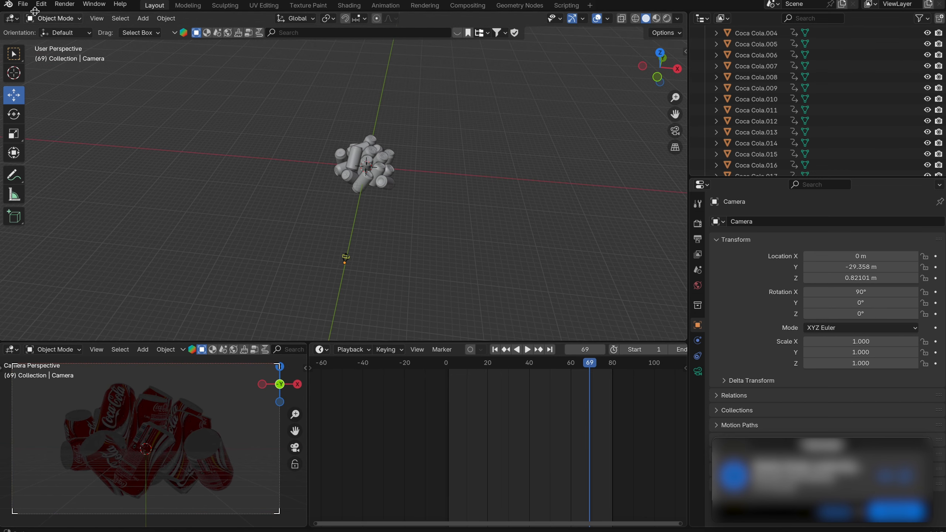
left_click(23, 3)
left_click(49, 80)
middle_click_drag(264, 148, 359, 142)
left_click(261, 153)
key("grave")
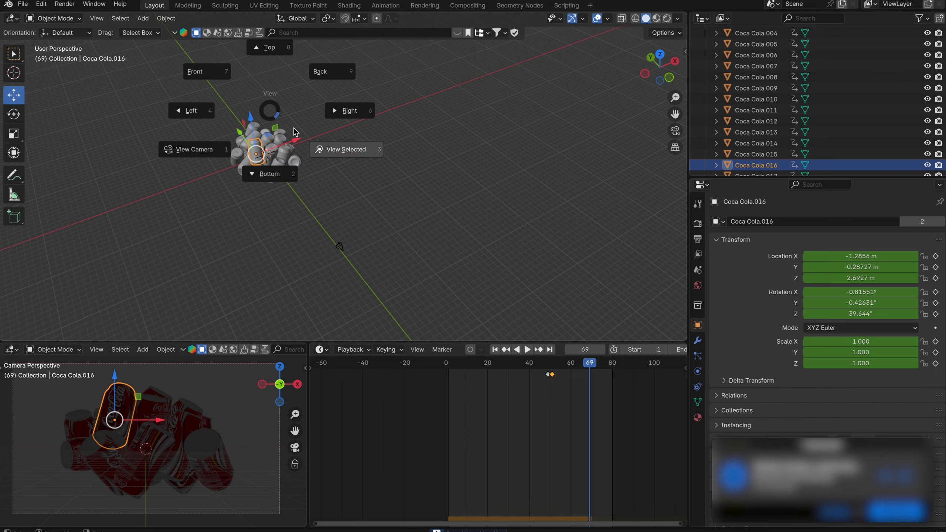
left_click(347, 110)
scroll(443, 204, "down", 5)
middle_click_drag(395, 170, 377, 206)
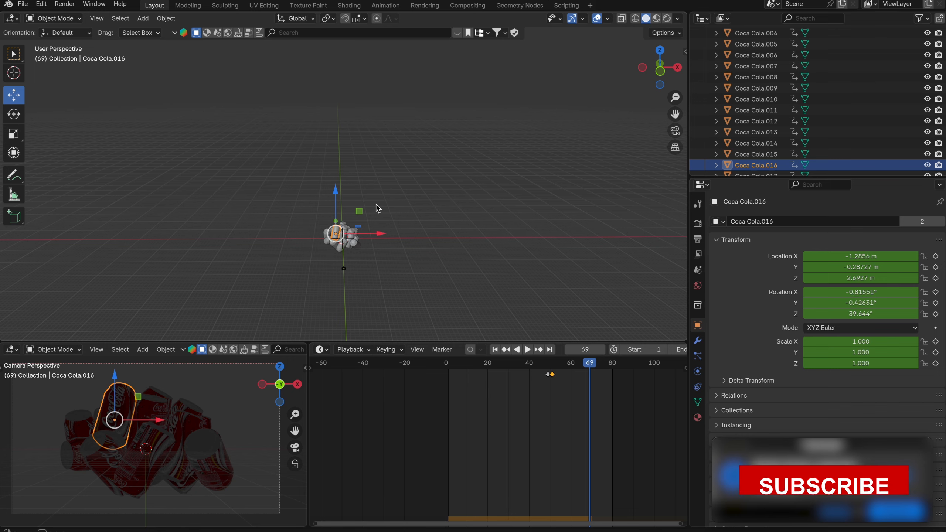
- Add an area light, raise it above the cans to about Z 19.25 m and scale it to about 4.6
middle_click_drag(376, 206, 433, 186)
key("shift+a")
mouse_move(398, 175)
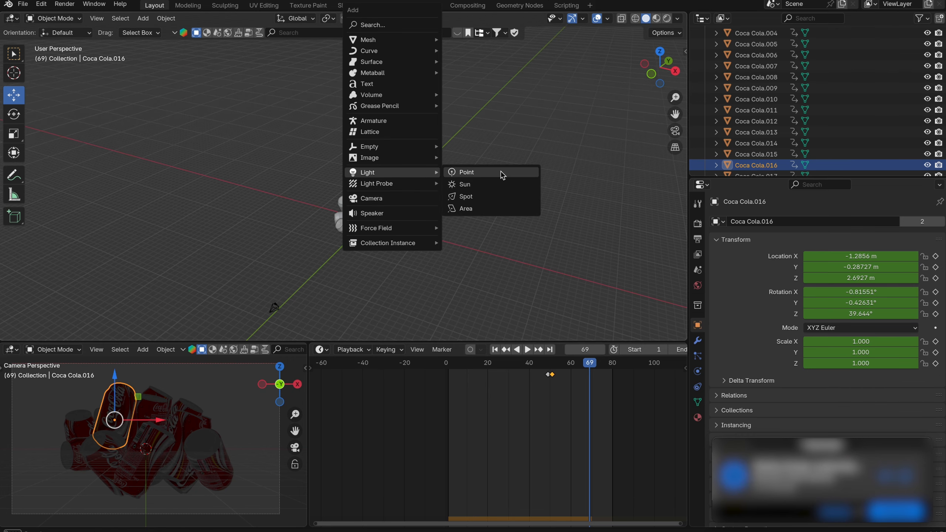
left_click(488, 208)
left_click_drag(374, 170, 374, 85)
key("s")
left_click(554, 115)
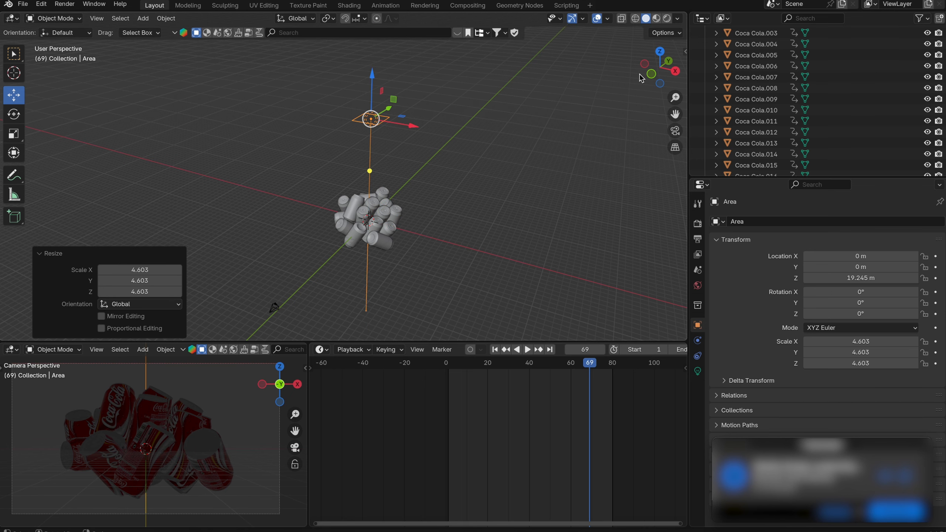
- Move the area light about 12.76 m along negative X and 7.69 m along negative Y, and aim it at the cans
left_click(660, 51)
scroll(392, 114, "down", 5)
middle_click_drag(348, 161, 529, 283, "shift")
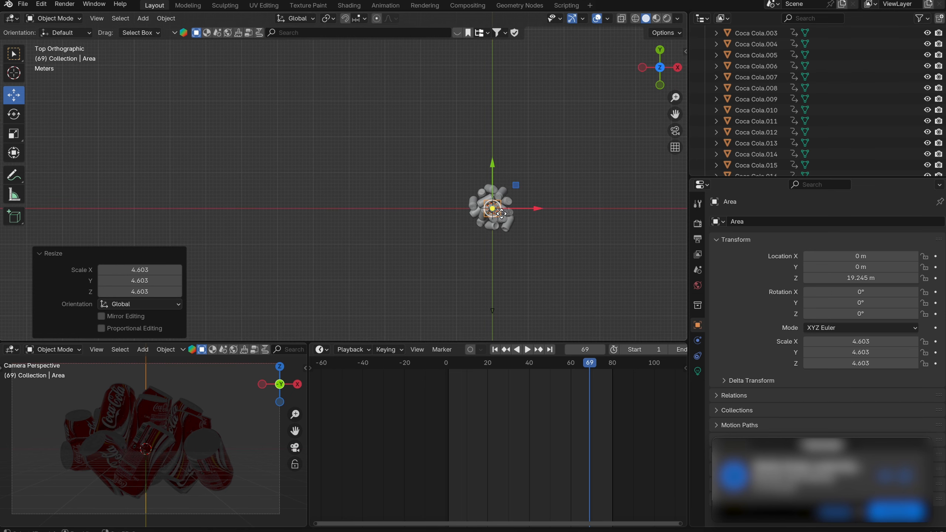
left_click_drag(493, 212, 447, 239)
scroll(438, 231, "up", 4)
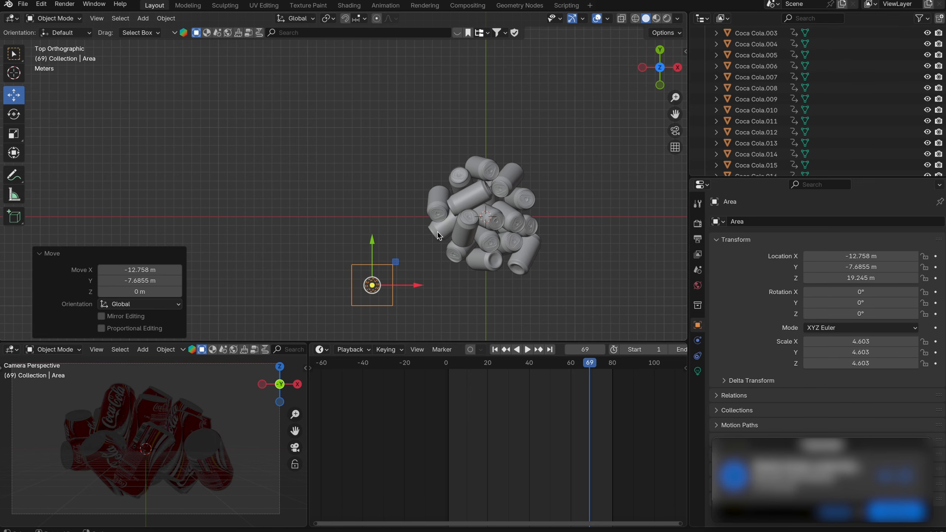
key("shift+t")
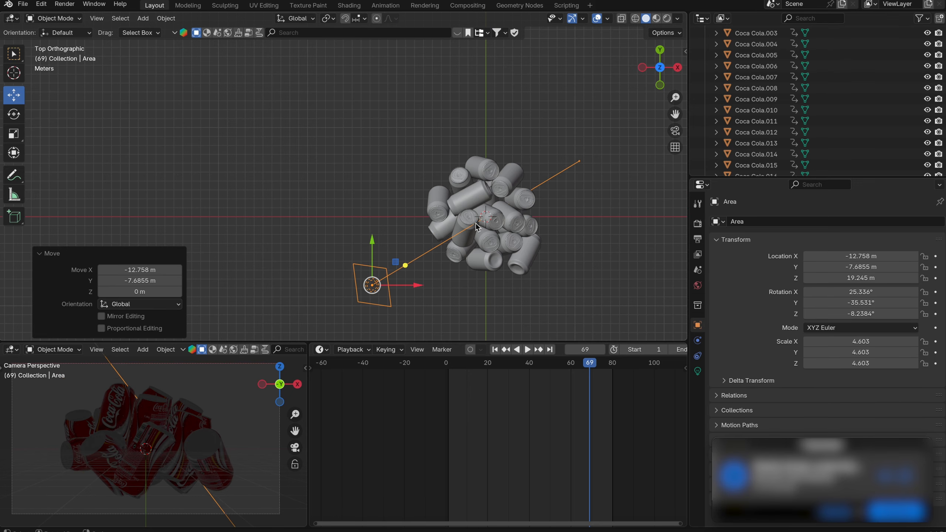
left_click(469, 225)
middle_click_drag(470, 225, 412, 176)
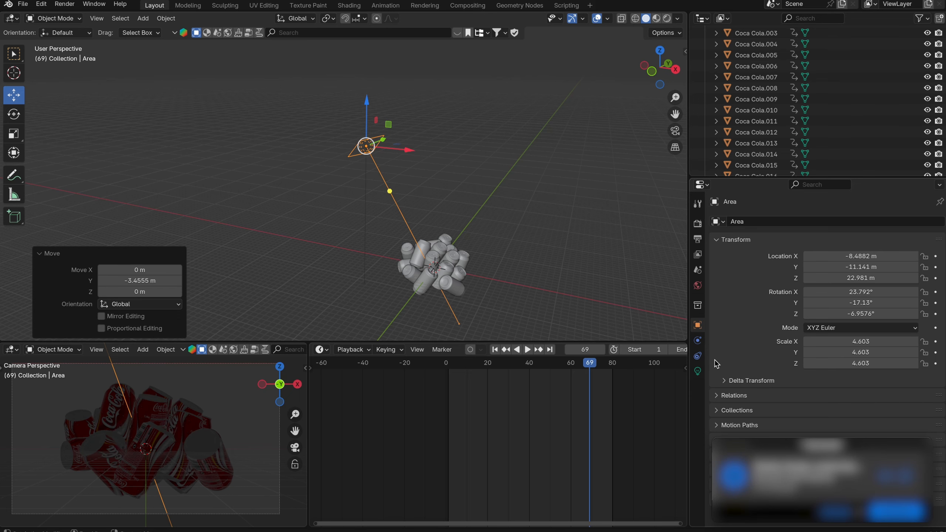
- Set the render engine to Cycles
left_click(698, 371)
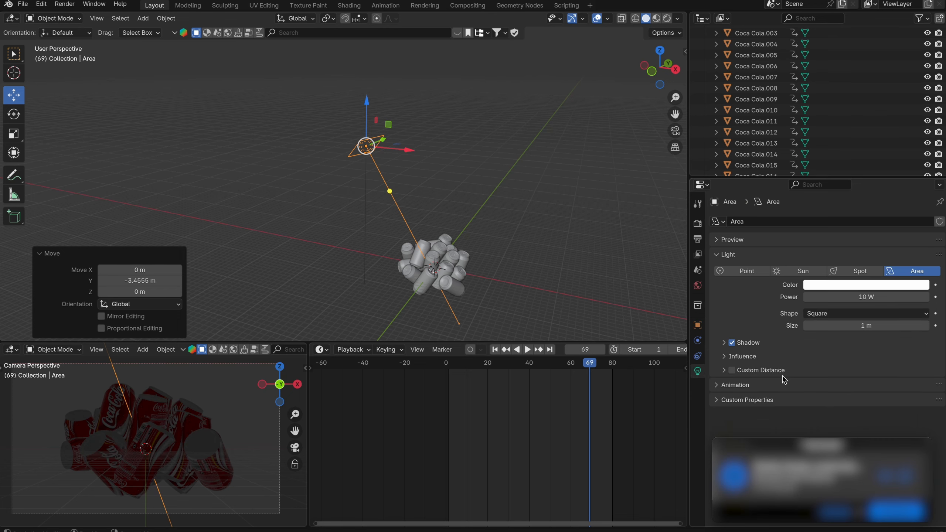
left_click(697, 224)
left_click(846, 223)
left_click(838, 260)
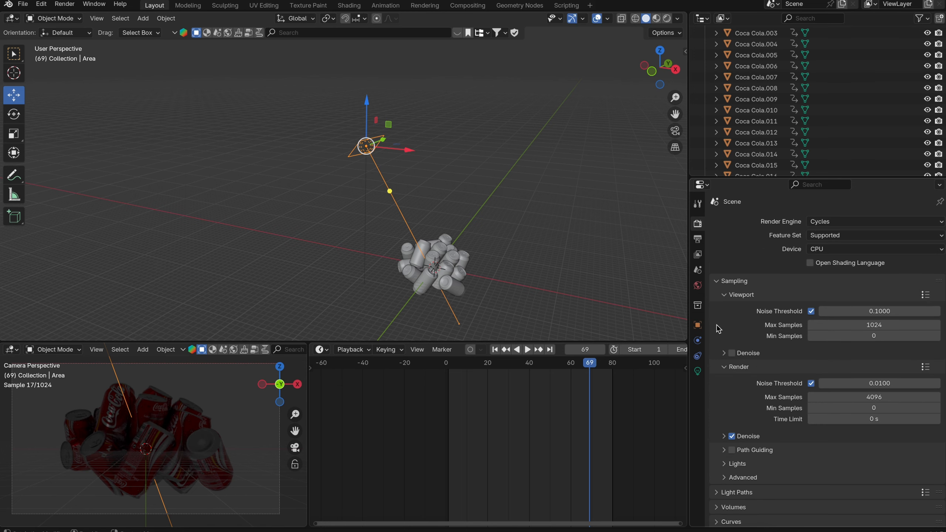
- Set the area light's beam spread to 10° and enable its shadow caustics
left_click(698, 285)
left_click(697, 356)
left_click(698, 371)
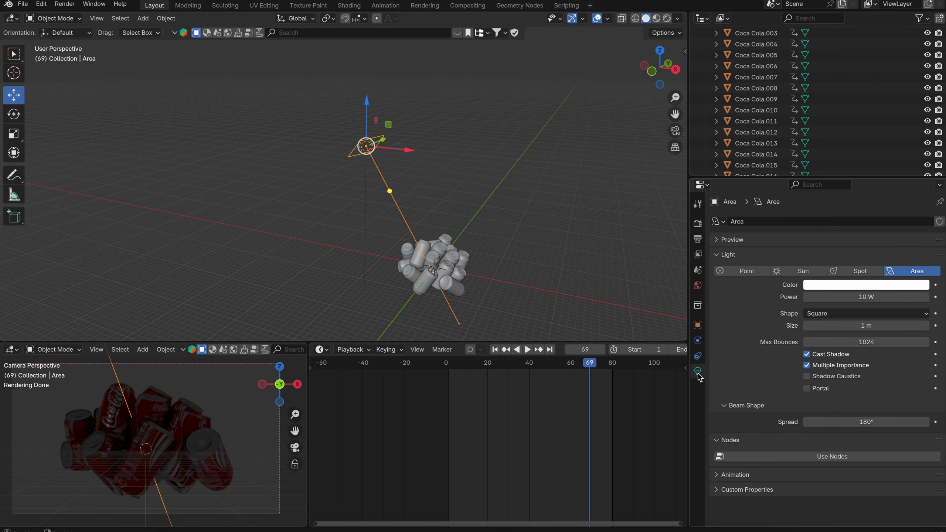
left_click(868, 421)
type("10")
key("Return")
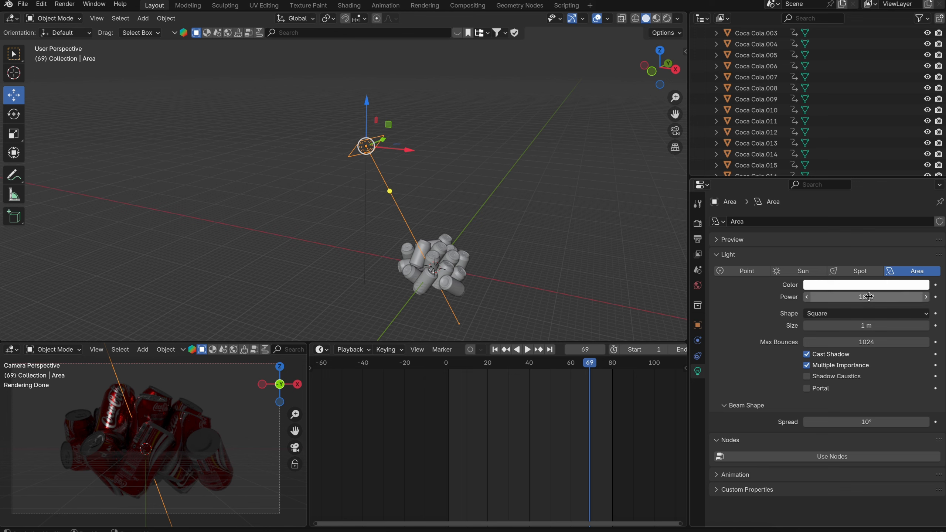
left_click(814, 377)
- Scale the area light up by about 1.79 and raise its power to about 101.6 W
key("s")
left_click(514, 158)
left_click_drag(862, 301, 905, 300)
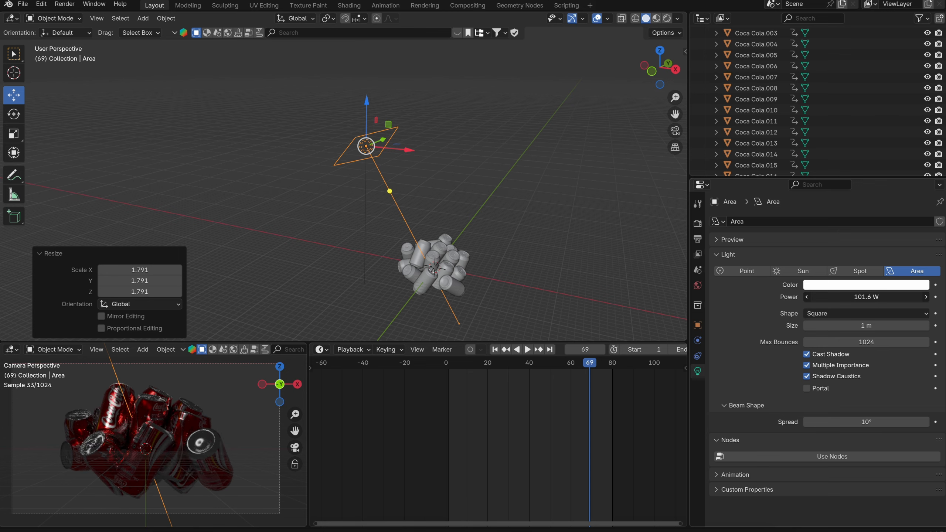
- Save the project file with the area light adjusted
mouse_move(485, 231)
middle_mouse_down()
mouse_move(505, 214)
mouse_move(501, 224)
middle_mouse_up()
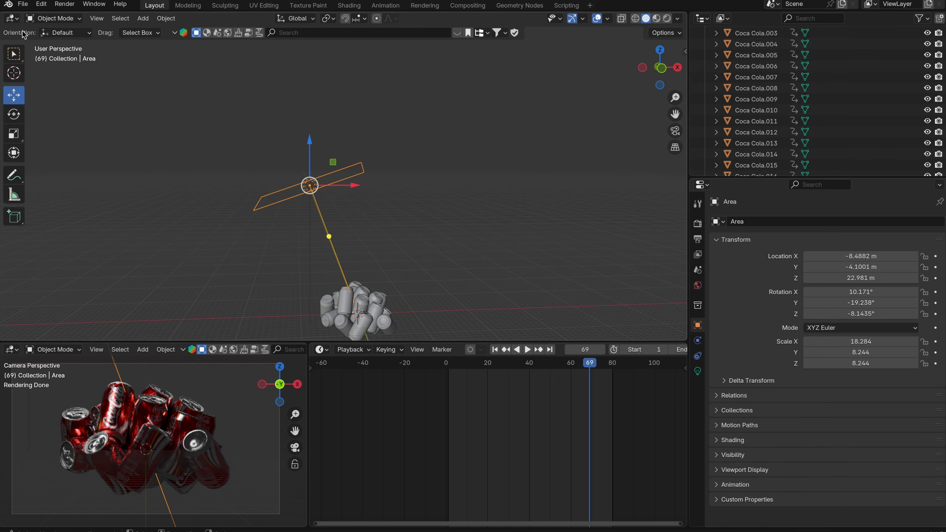
left_click(20, 4)
left_click(61, 79)
- Add a sun light and move it about 46.9 m along X and -33.2 m along Y
scroll(408, 235, "down", 4)
left_click(453, 207)
middle_click_drag(453, 207, 492, 235)
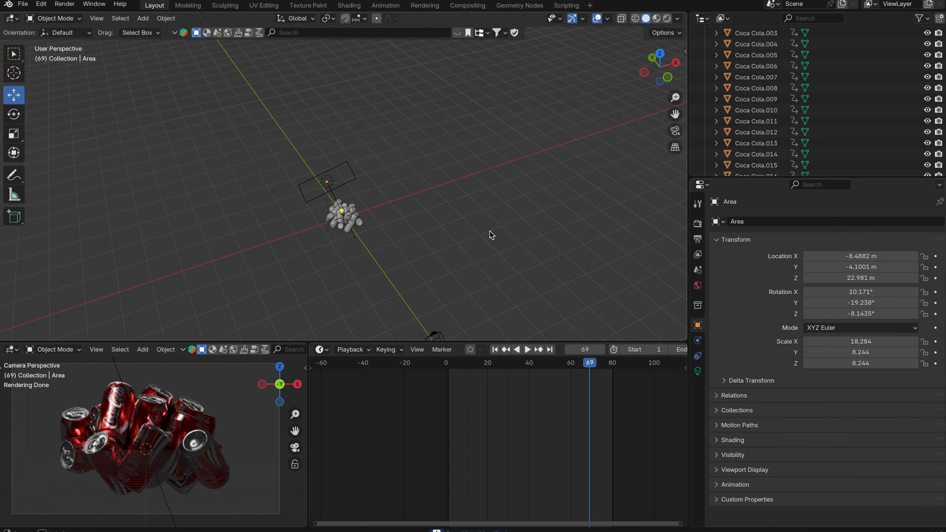
key("shift+a")
mouse_move(487, 230)
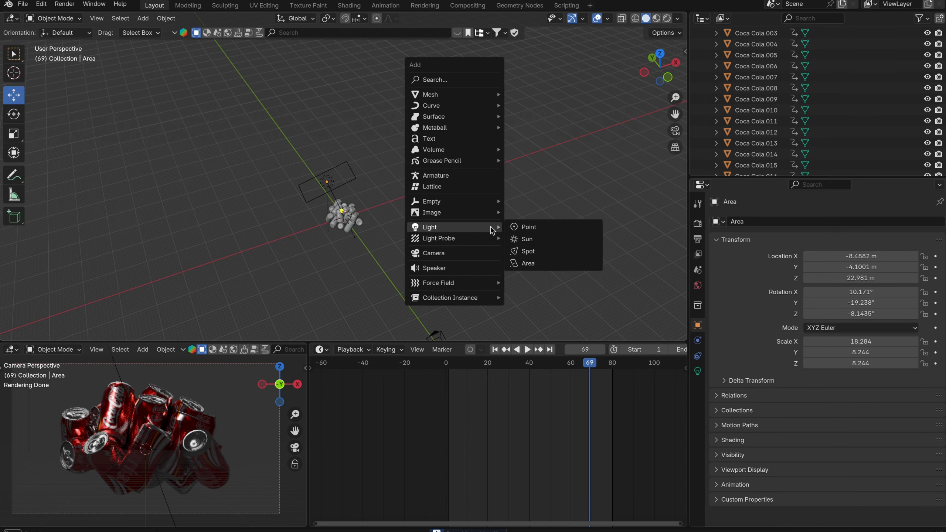
left_click(551, 240)
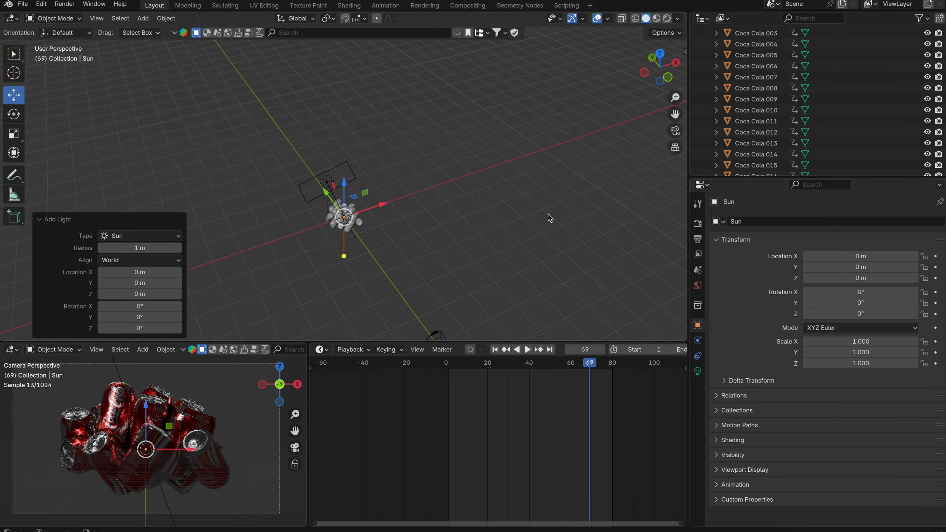
left_click(660, 54)
left_click_drag(356, 164, 496, 264)
- Rotate the sun light to about 113.1° on Y and -29.1° on Z so it points toward the cans
left_click(661, 85)
key("r")
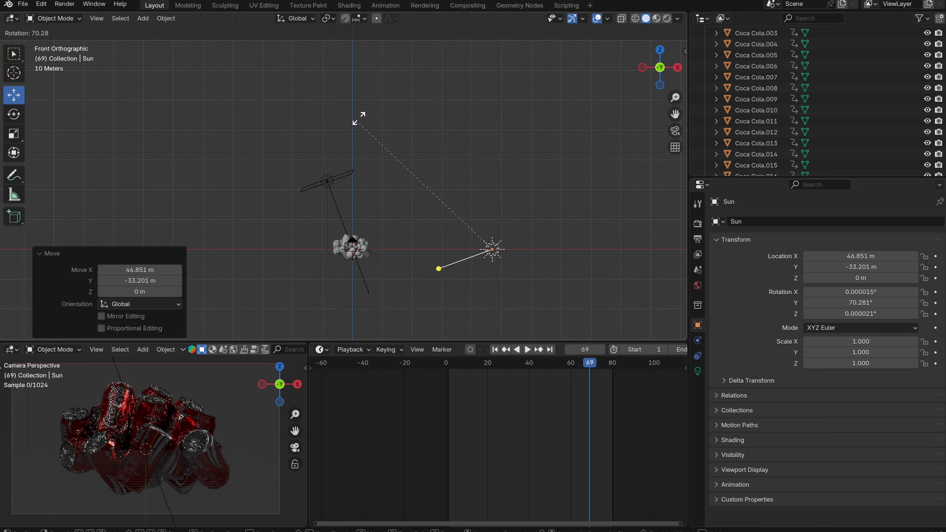
left_click(476, 111)
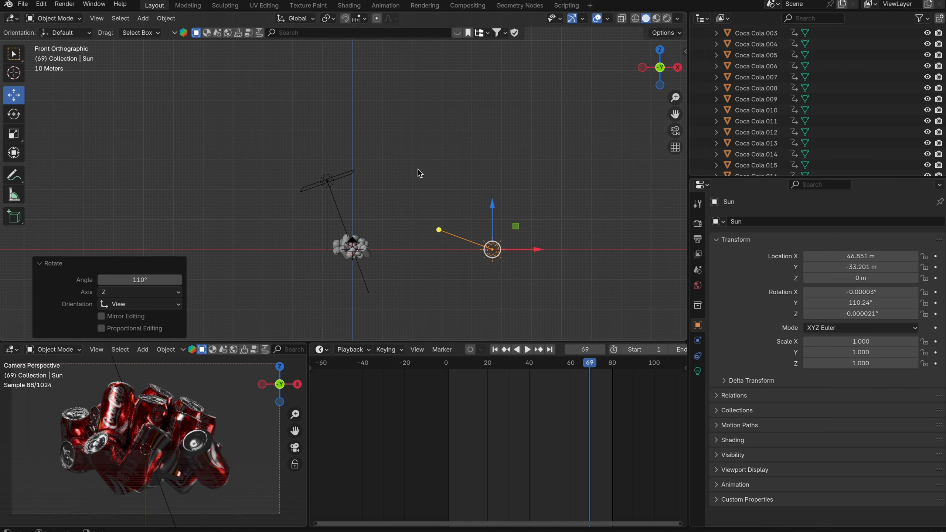
key("r")
left_click(408, 172)
left_click(660, 50)
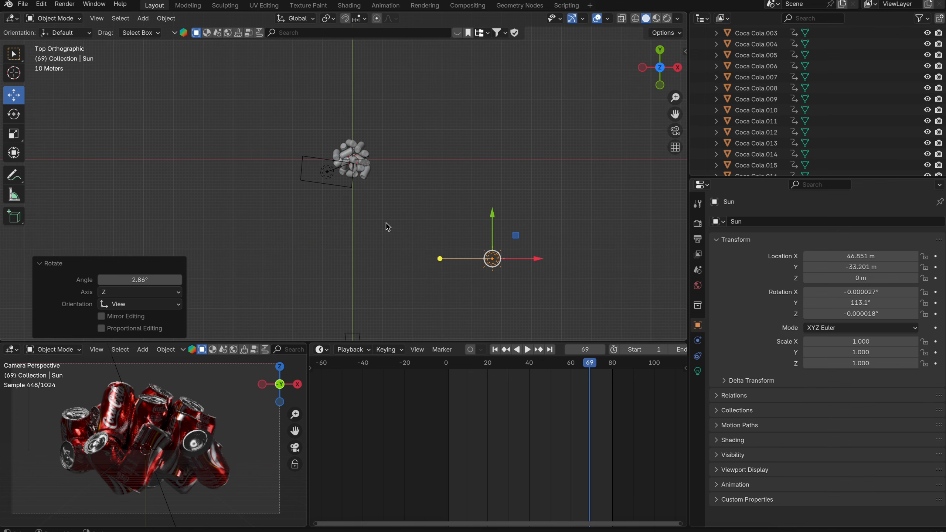
key("r")
left_click(428, 173)
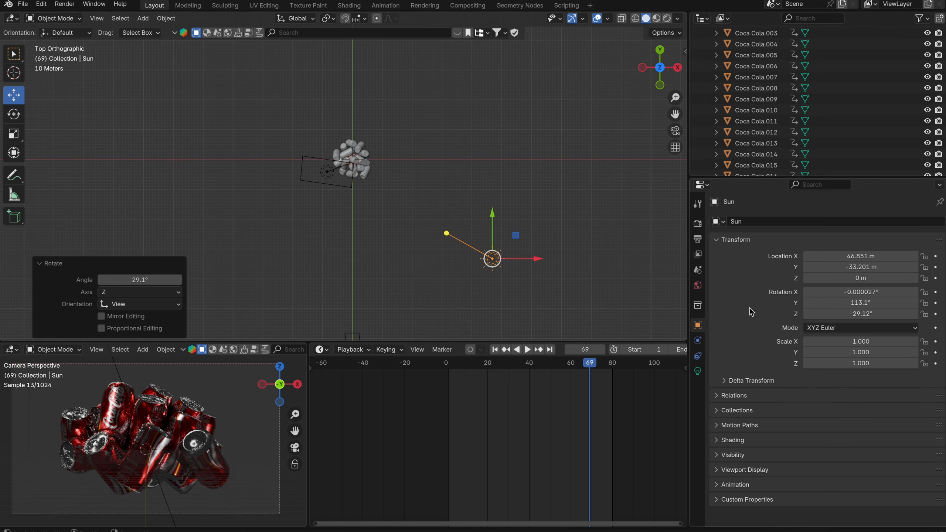
- Set the sun light's strength to 0.5
left_click(698, 370)
left_click(848, 298)
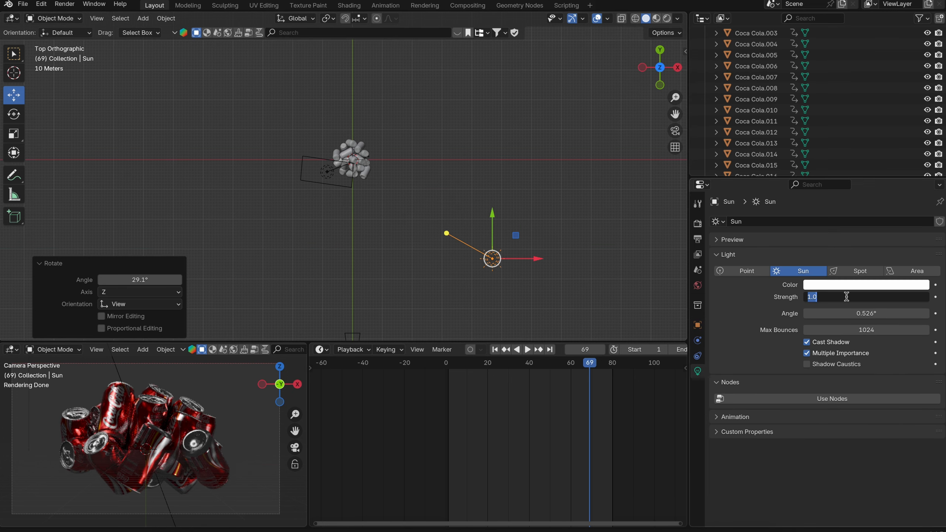
type("0.5")
key("Return")
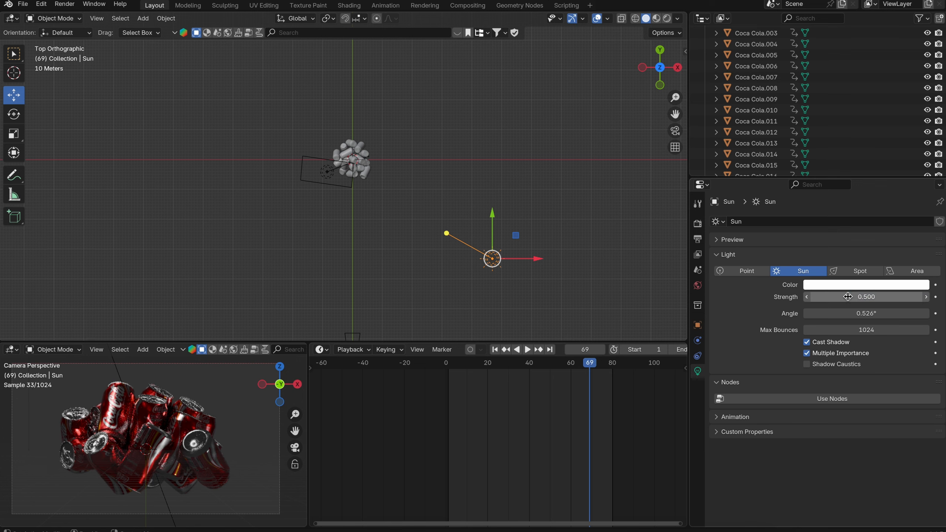
- Add a second area light and move it about 14.2 m along X and 7.2 m along Y
left_click(499, 154)
key("shift+a")
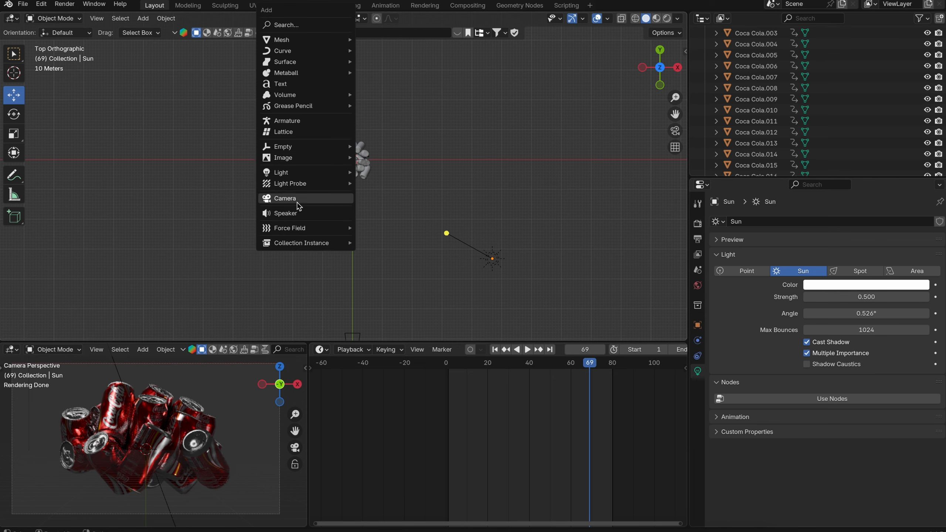
mouse_move(299, 174)
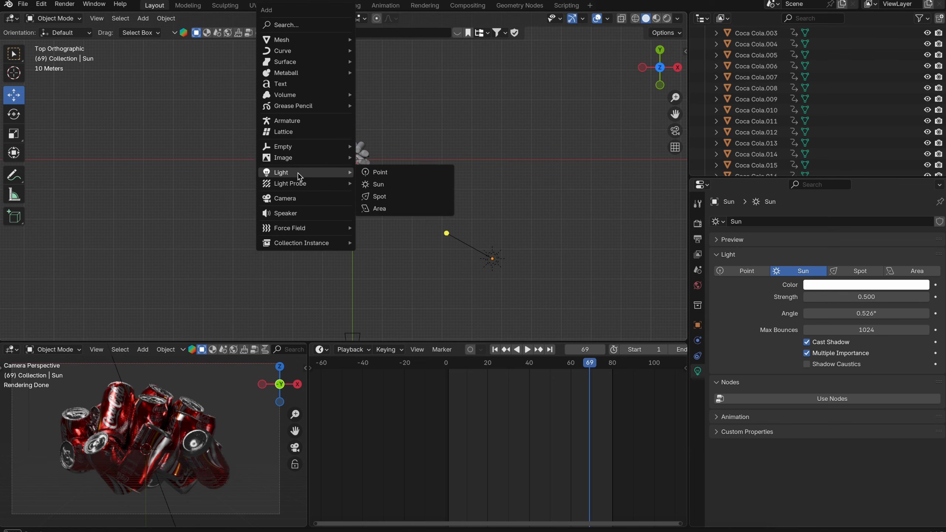
left_click(389, 209)
left_click_drag(353, 161, 396, 138)
- Scale the new area light up by about 4.826 and rotate it about -59° around Z
scroll(421, 141, "up", 5)
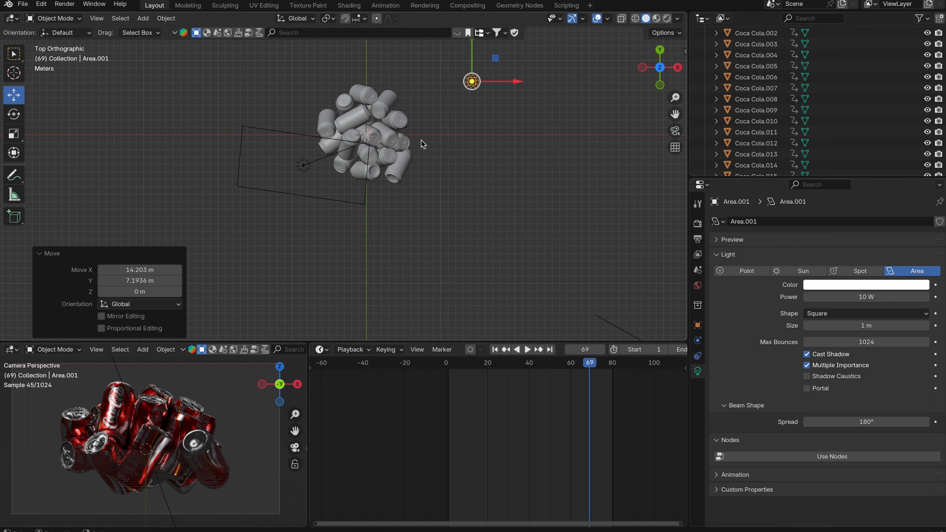
middle_click_drag(421, 141, 354, 204, "shift")
key("s")
left_click(629, 246)
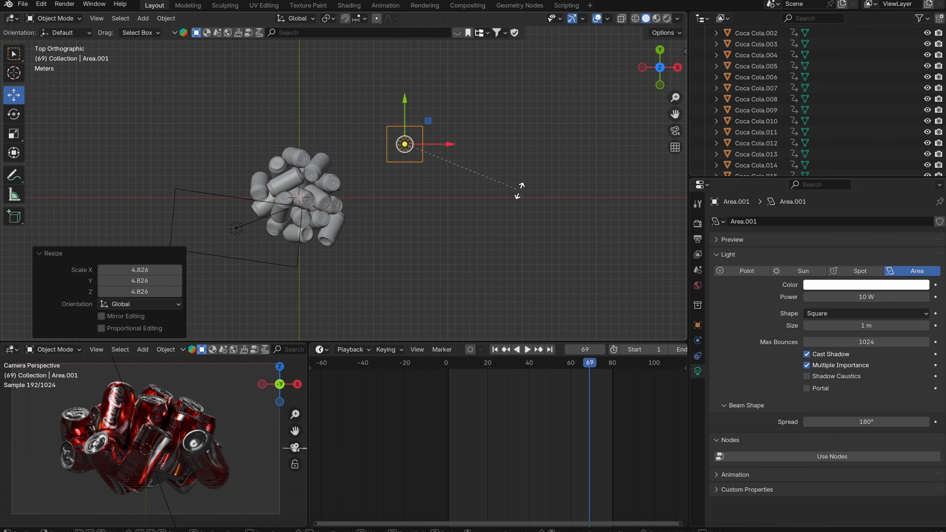
key("r")
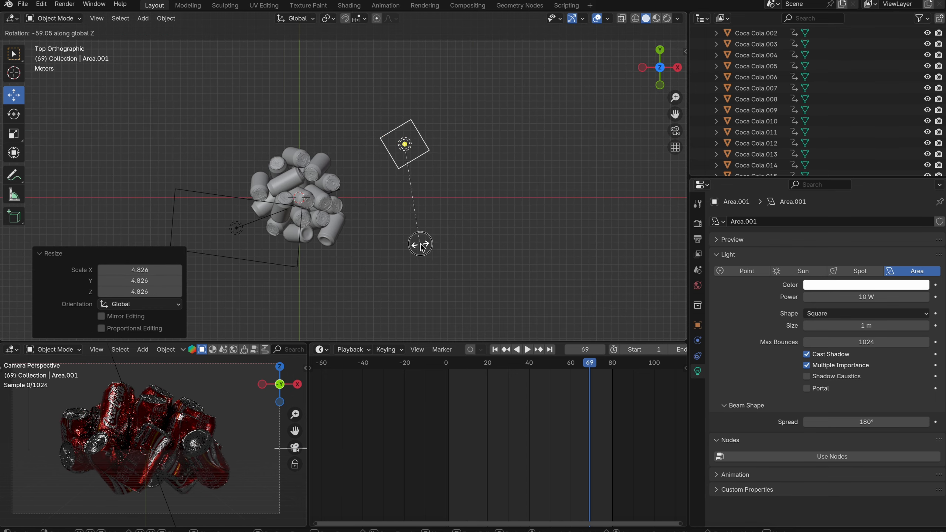
left_click(420, 245)
- Set the new area light's X rotation to -90° so it stands upright facing the cans
left_click(698, 325)
left_click_drag(881, 293, 826, 292)
left_click(857, 287)
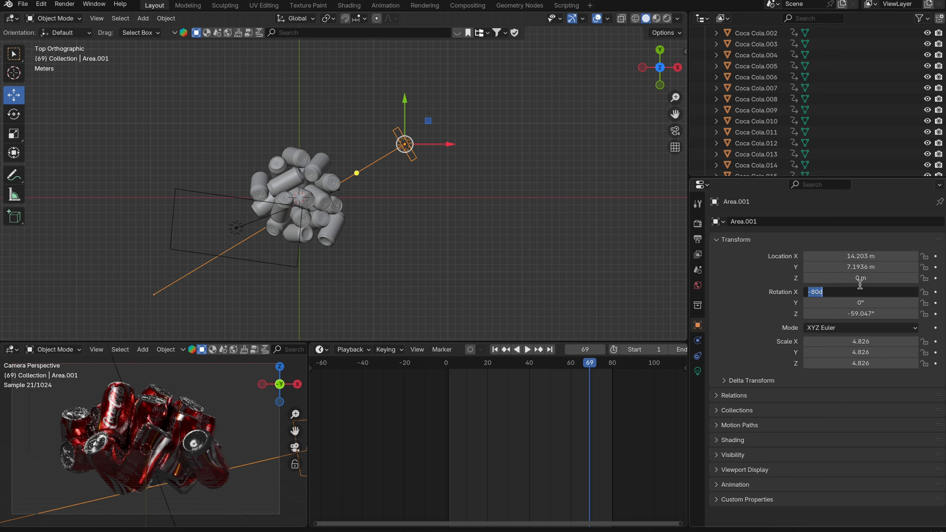
type("-90")
key("Return")
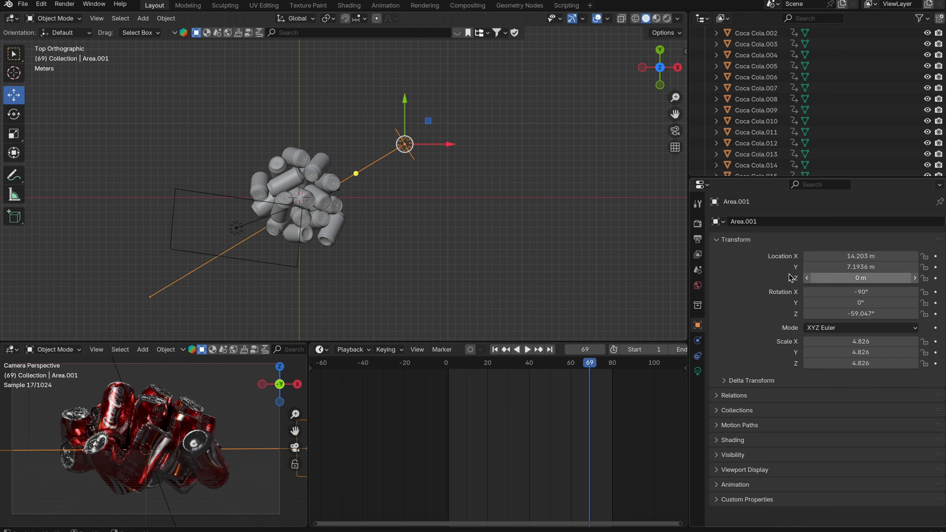
- Stretch the upright area light along global Z by about 3.196
middle_click_drag(417, 144, 392, 139)
middle_click_drag(392, 139, 411, 229, "shift")
middle_click_drag(434, 259, 421, 171, "shift")
scroll(360, 230, "up", 3)
middle_click_drag(320, 222, 359, 151, "shift")
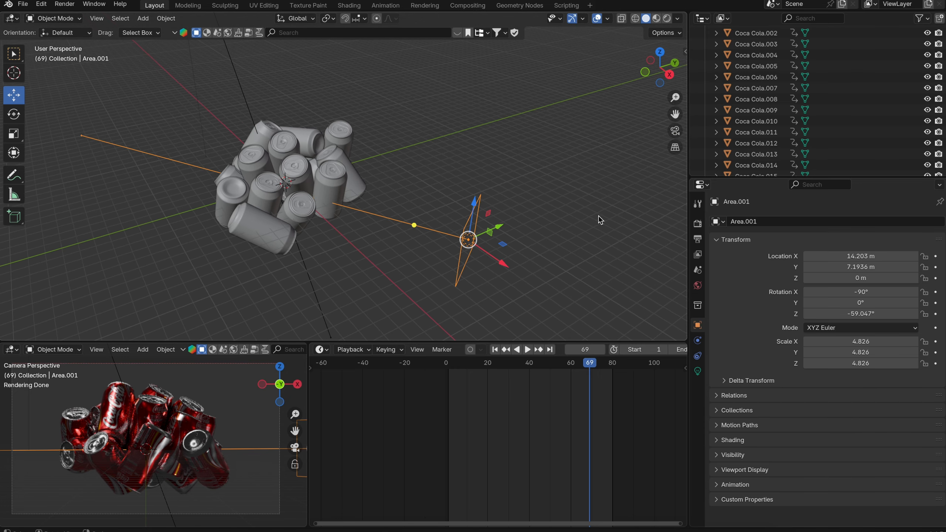
key("s")
key("z")
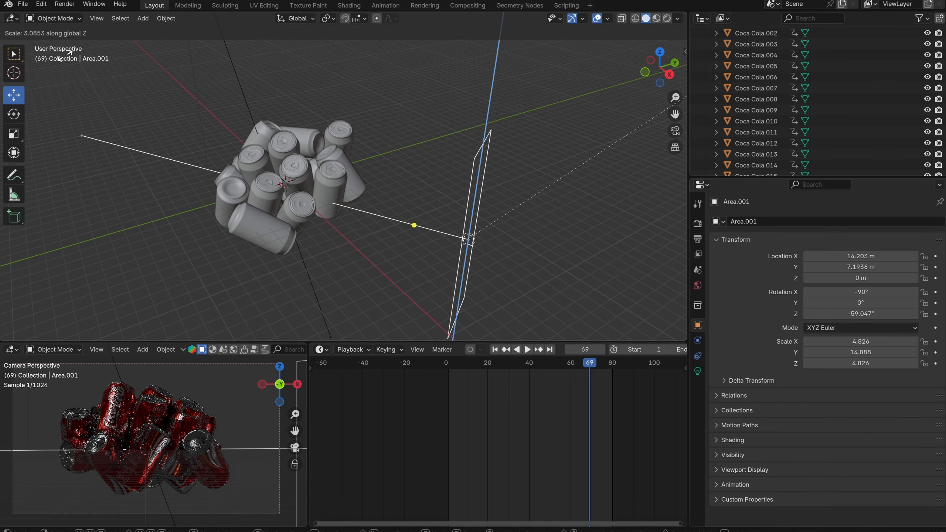
left_click(71, 45)
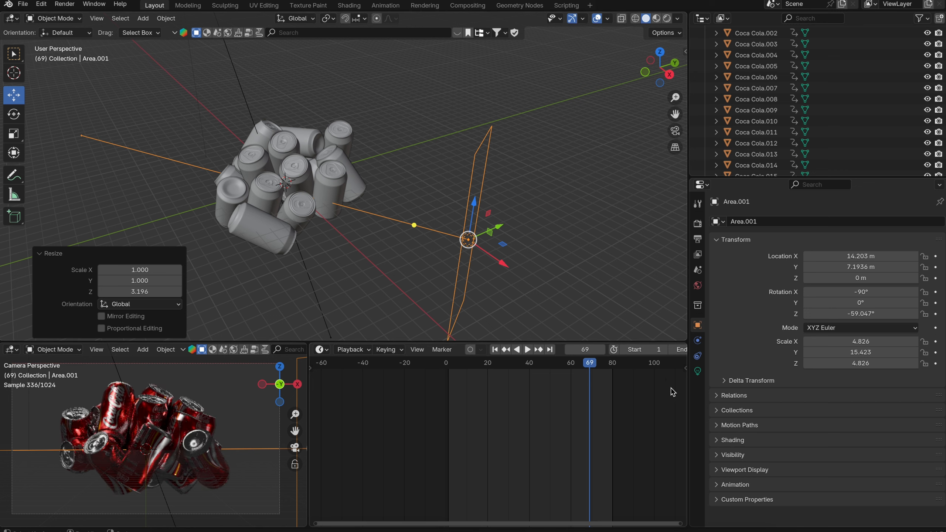
- Set the upright area light's beam spread to 60° and raise its power to about 493 W
left_click(698, 371)
left_click(884, 423)
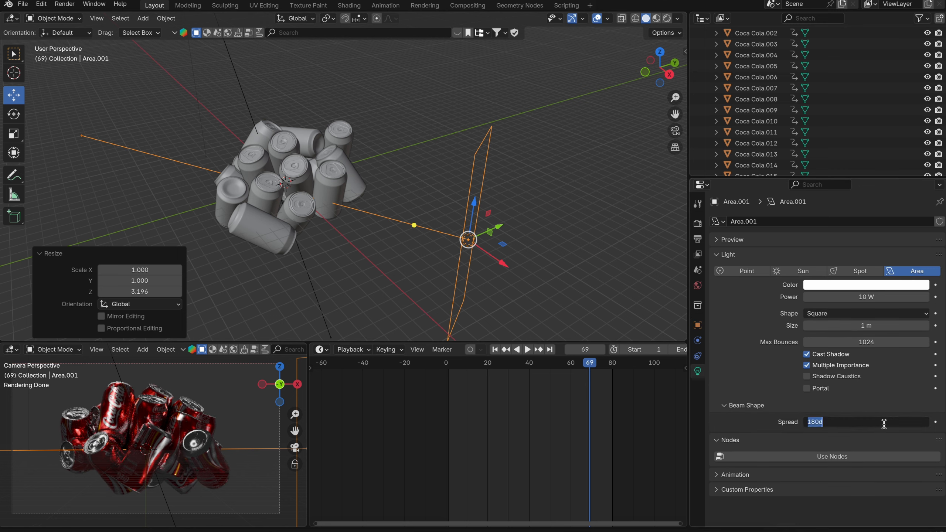
type("60")
key("Return")
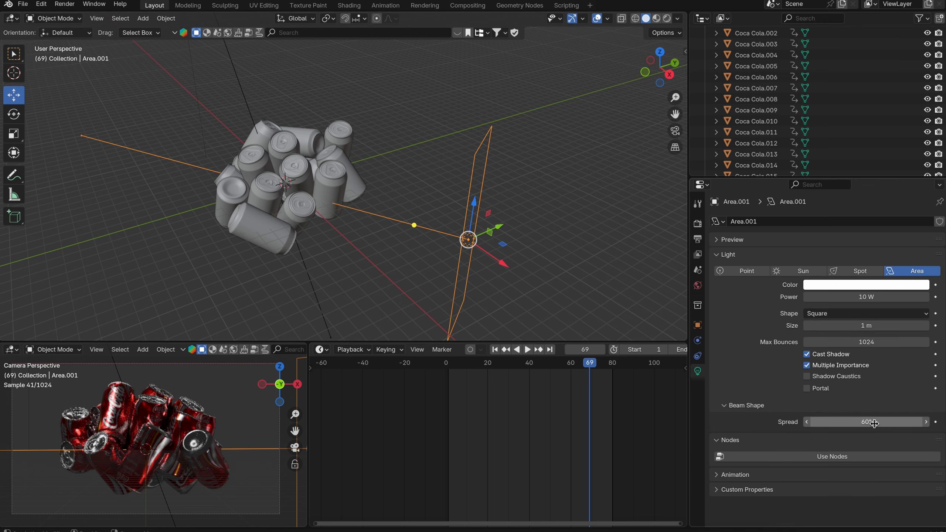
left_click_drag(859, 296, 894, 297)
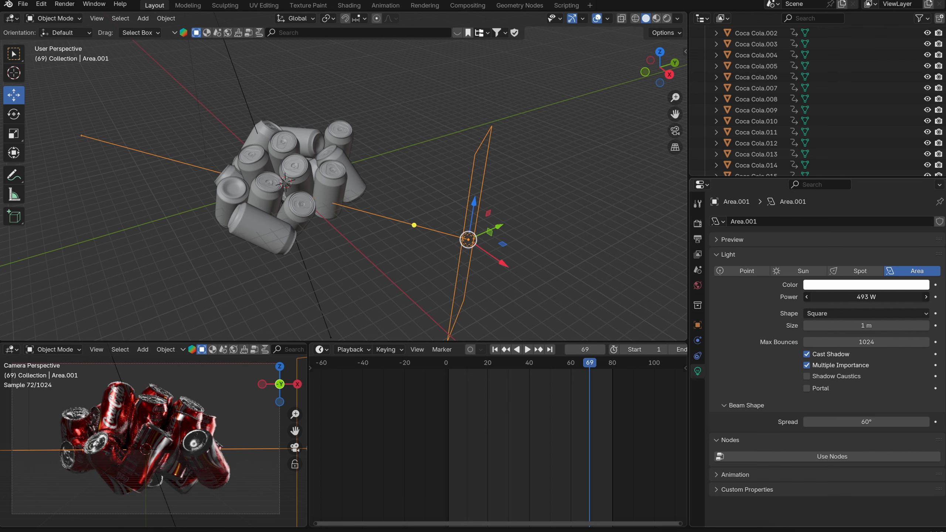
- Move the upright area light farther behind the cans along Y and rotate it about -16.8° in top view
left_click(660, 51)
key("Home")
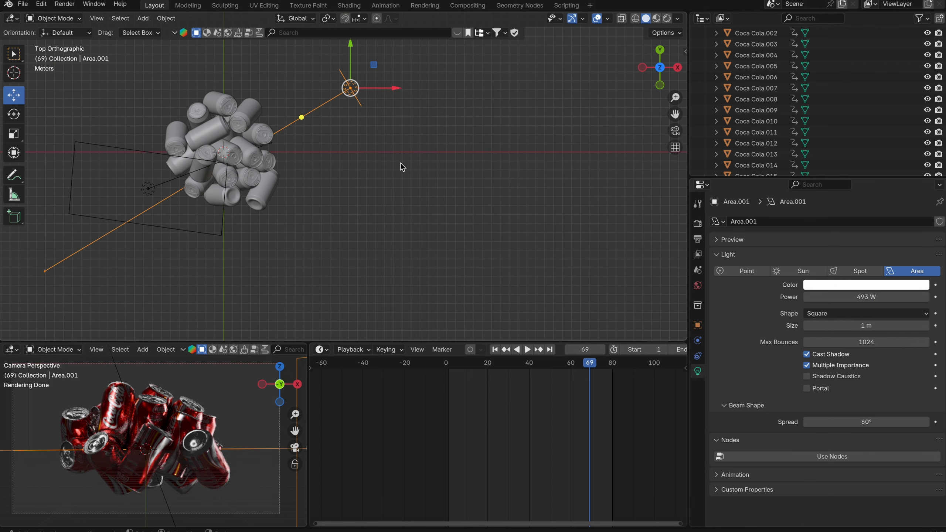
left_click_drag(457, 187, 447, 133)
key("r")
left_click(346, 198)
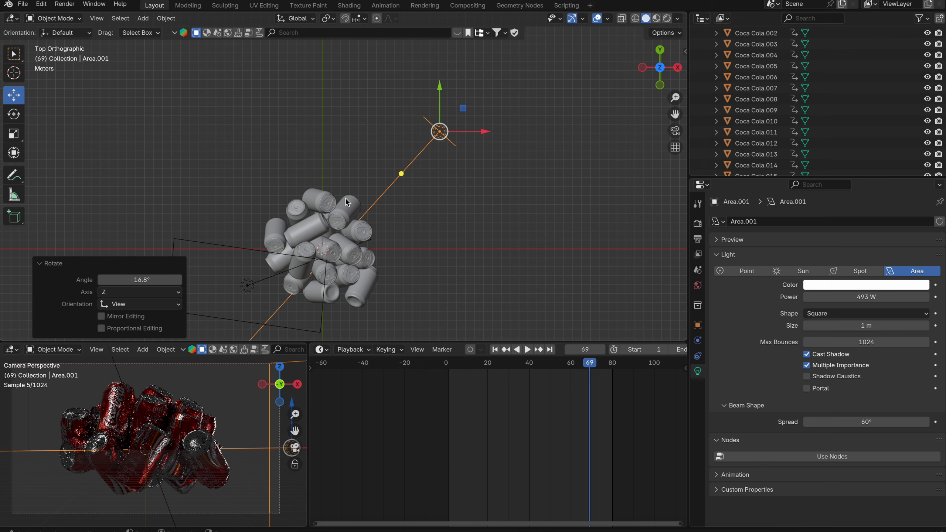
- Move the overhead area light about -6 m along X and -4 m along Y, and aim it at the cans
left_click(247, 286)
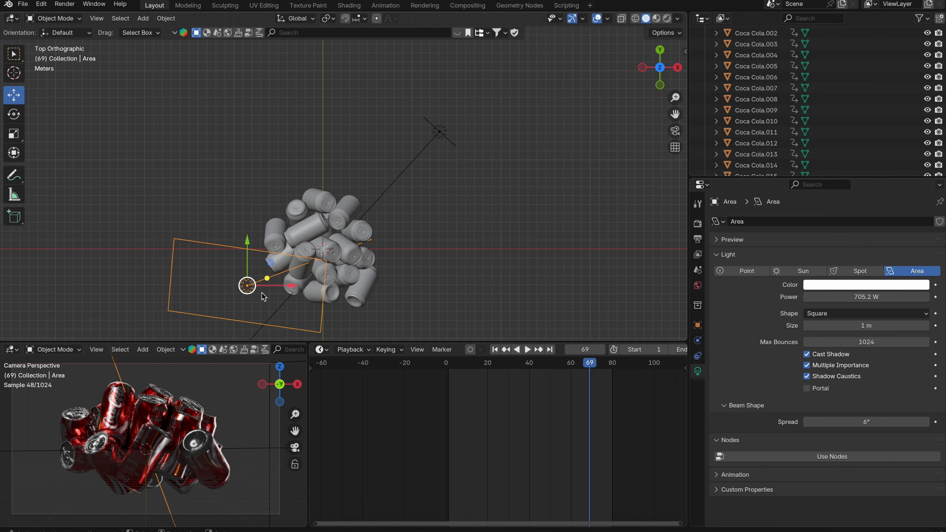
middle_click_drag(247, 285, 407, 198, "shift")
left_click_drag(406, 199, 353, 234)
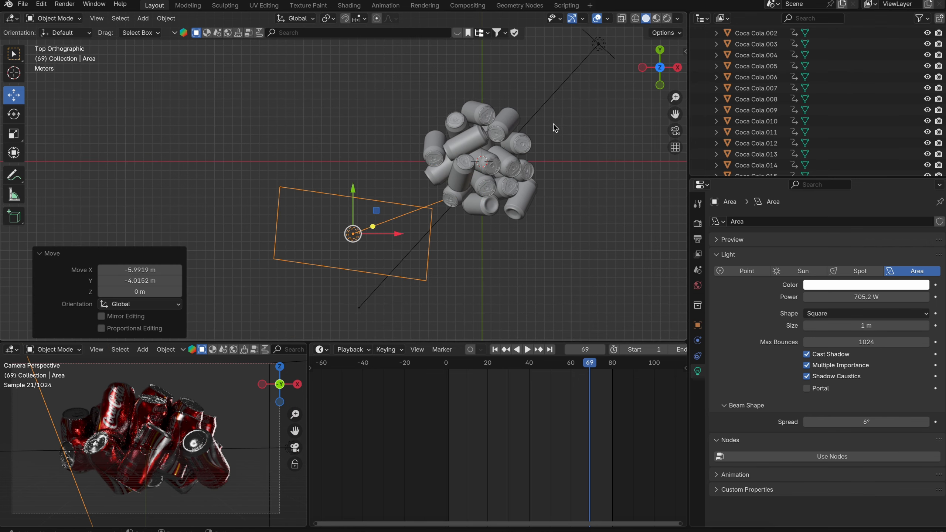
key("shift+t")
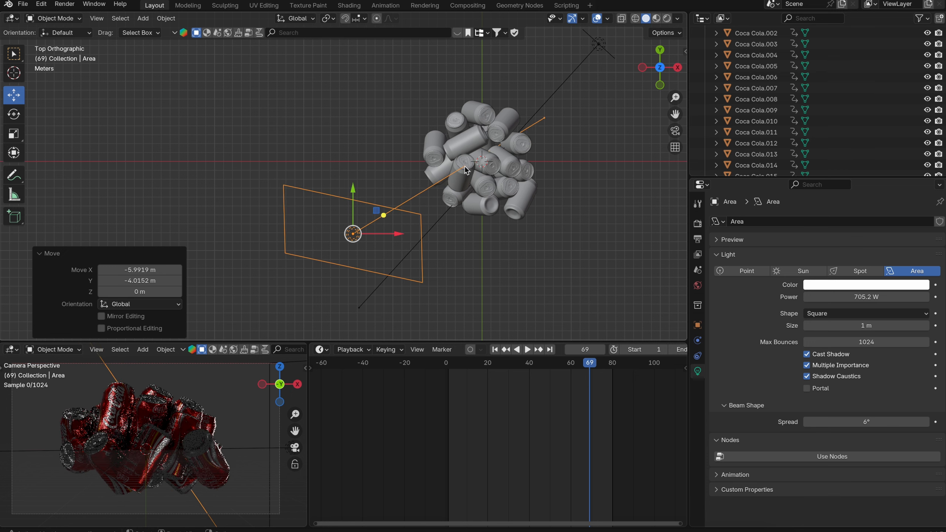
left_click(478, 168)
middle_click_drag(559, 175, 456, 191, "shift")
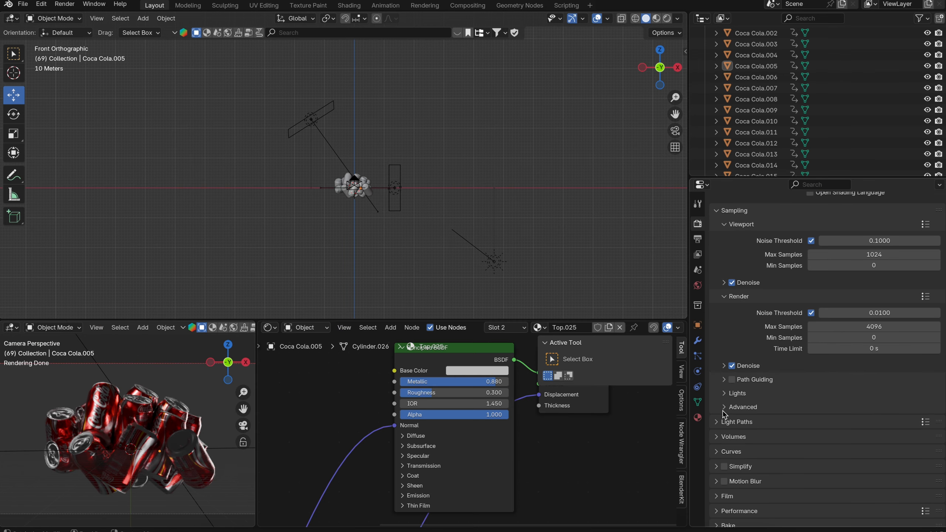
- Set the final render's maximum samples to 120 and its noise threshold to 0.1
scroll(743, 322, "up", 5)
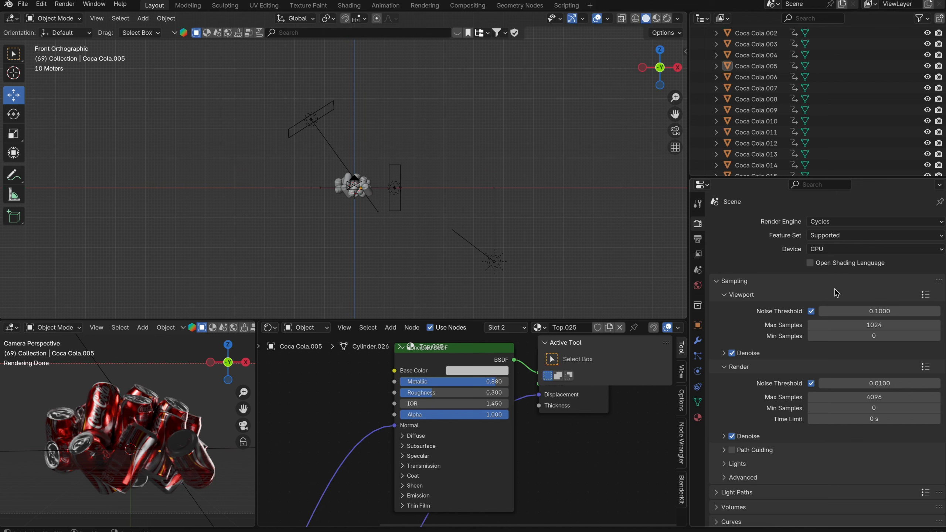
left_click(852, 396)
type("12")
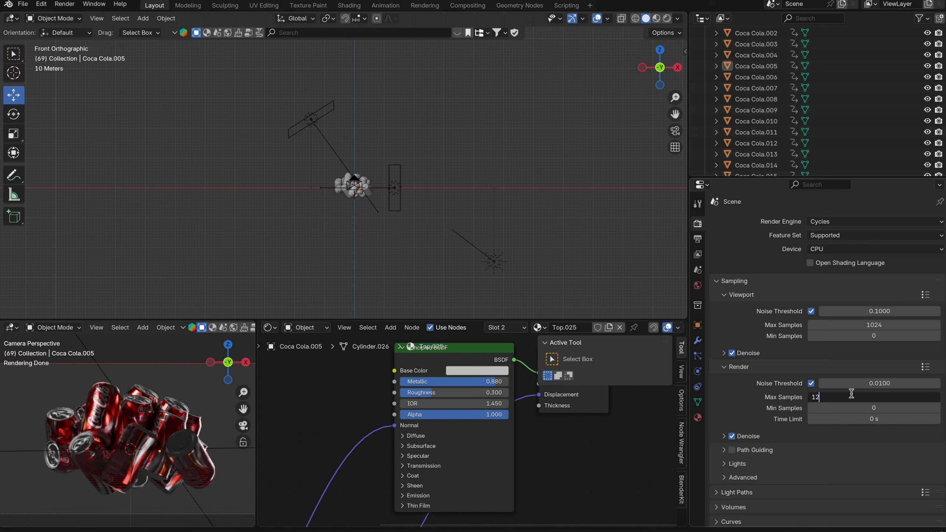
type("0")
key("Return")
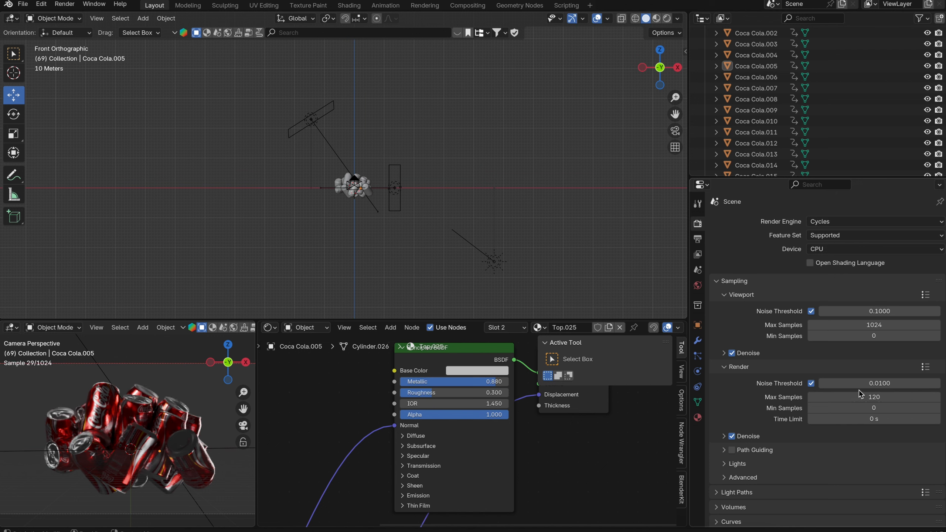
left_click(858, 384)
type("0.01")
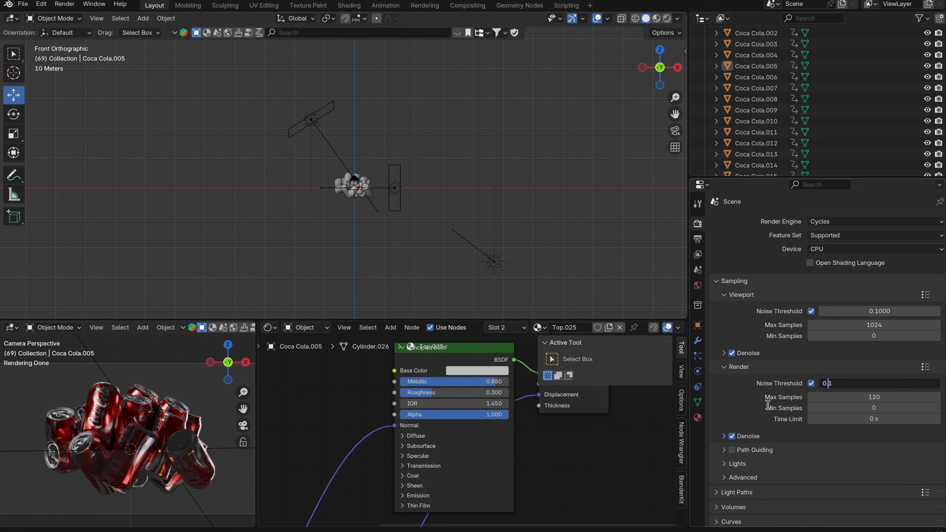
key("Return")
- Set the render performance tile size to 64
scroll(813, 357, "down", 6)
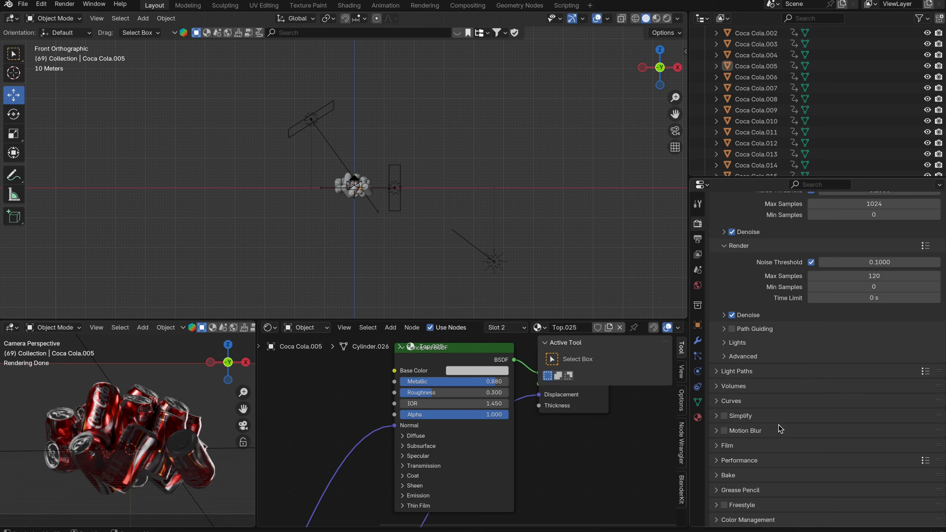
left_click(736, 462)
scroll(848, 413, "down", 10)
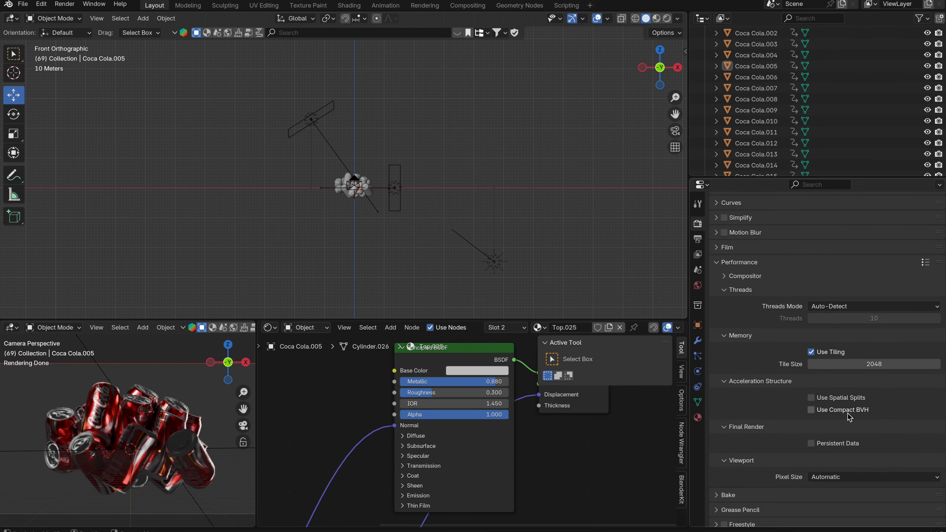
left_click(893, 367)
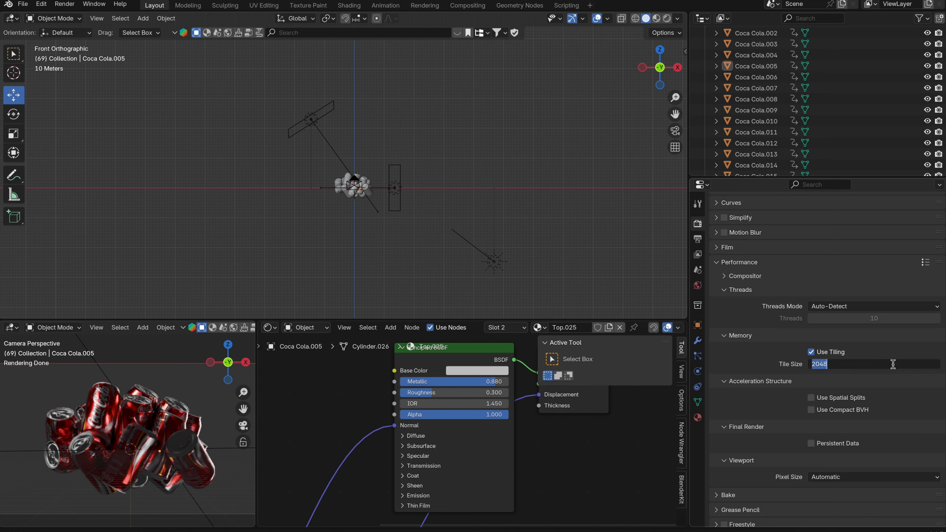
key("Return")
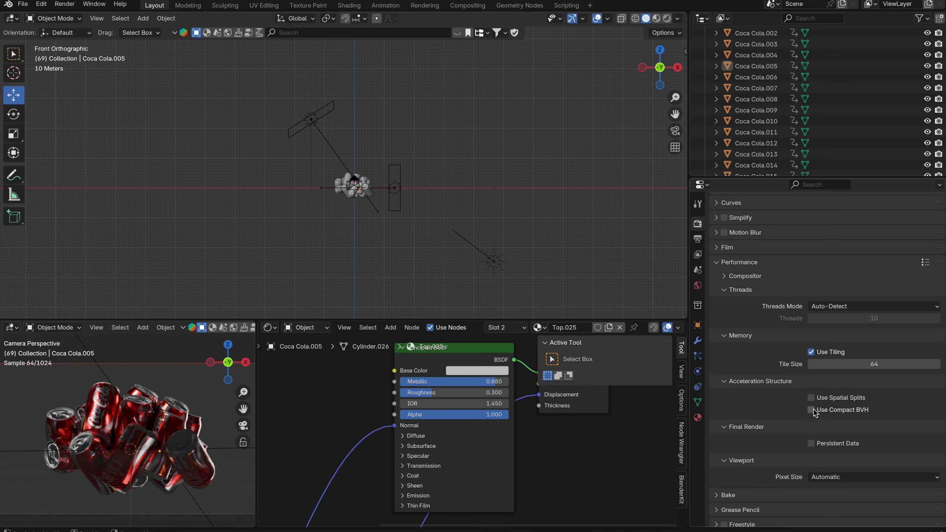
- Enable Use Compact BVH and Persistent Data for the final render
left_click(812, 410)
left_click(811, 443)
scroll(800, 436, "down", 1)
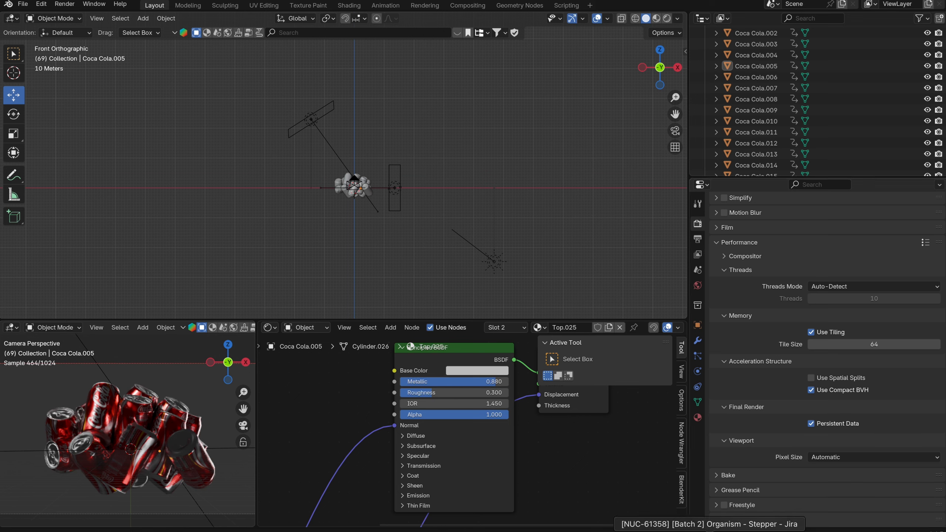
- Set the color management look to Punchy
left_click(770, 520)
scroll(770, 502, "down", 5)
left_click(825, 436)
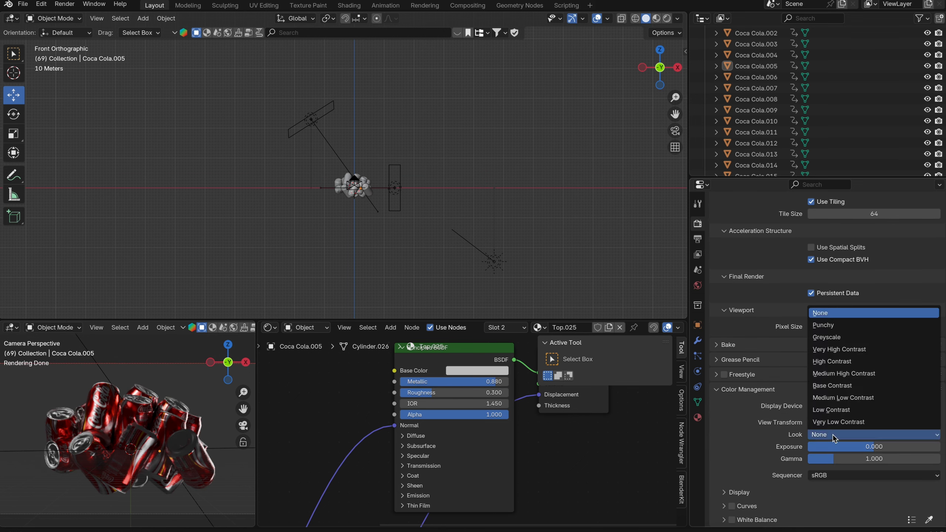
left_click(853, 327)
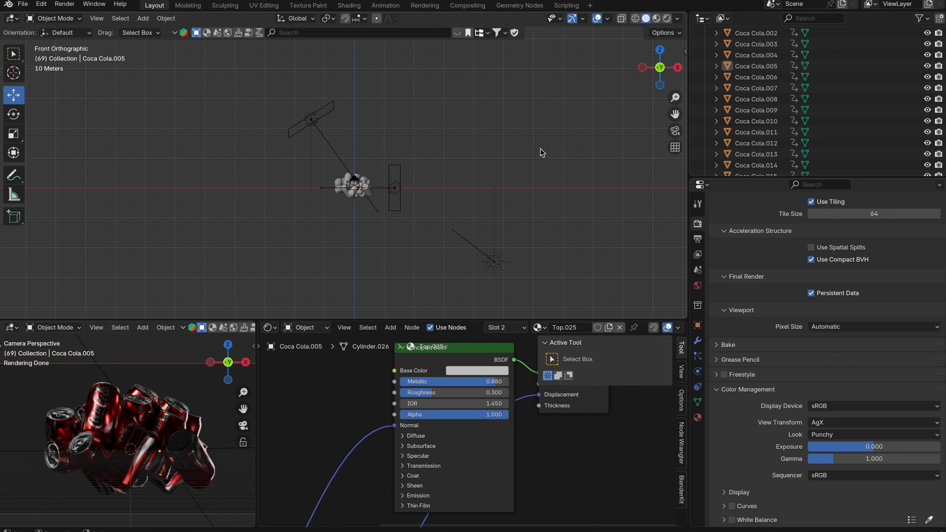
- Add a mesh plane at the origin and rotate it 90° about Y and 90° about Z so it faces the camera
middle_click_drag(505, 202, 423, 205)
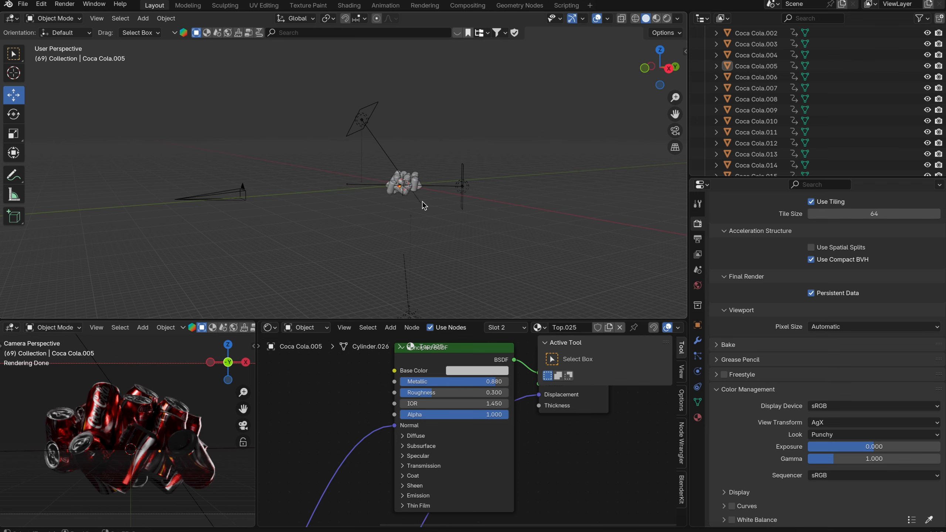
key("shift+a")
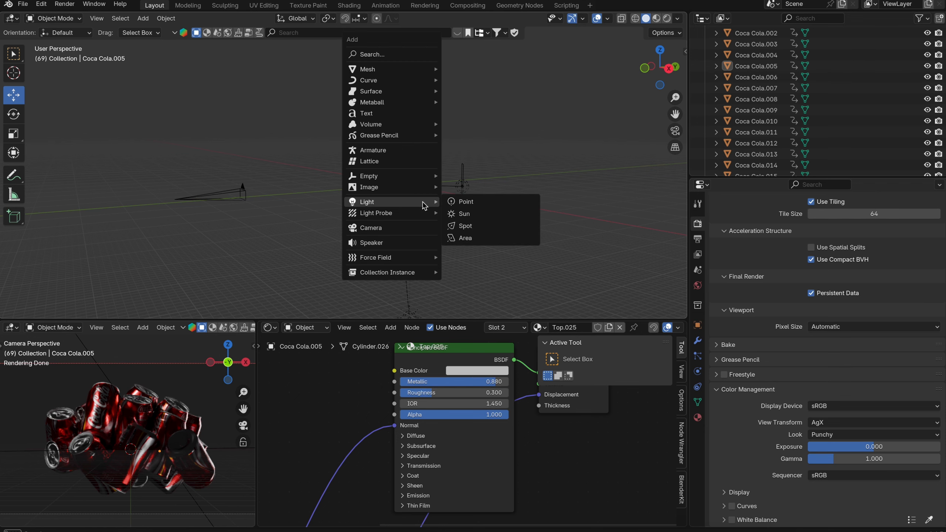
mouse_move(392, 69)
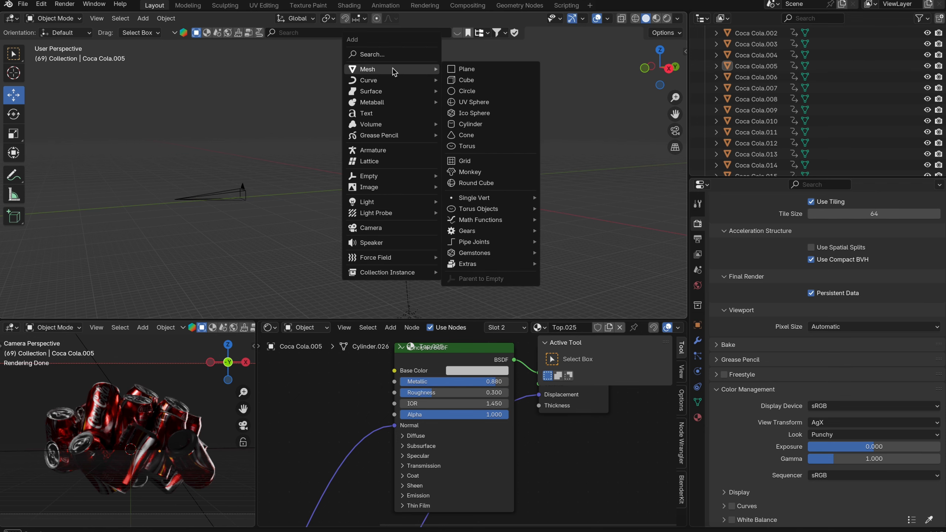
left_click(468, 64)
key("r")
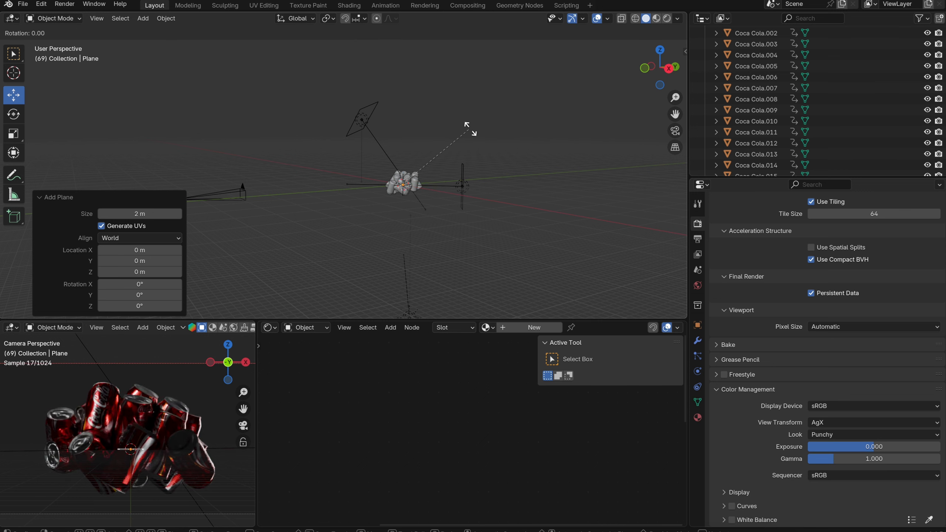
type("y90")
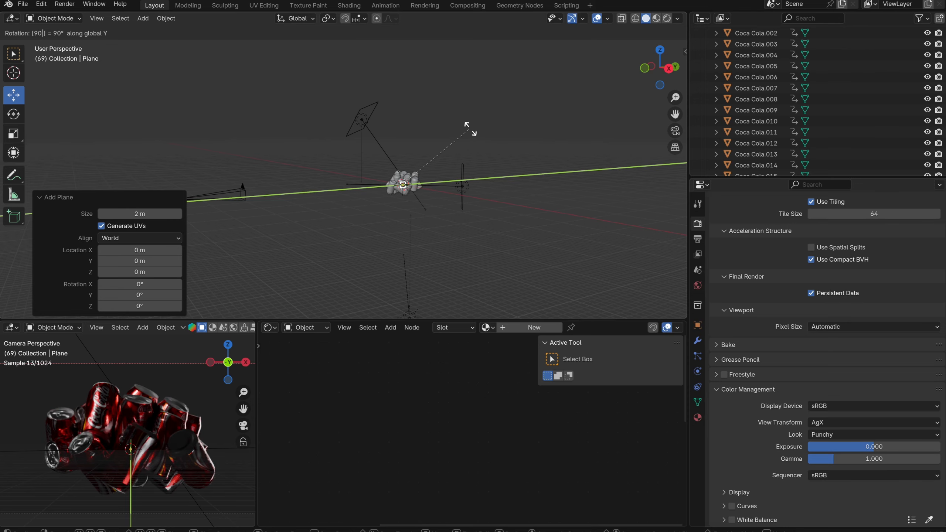
key("Return")
middle_click_drag(467, 152, 429, 190)
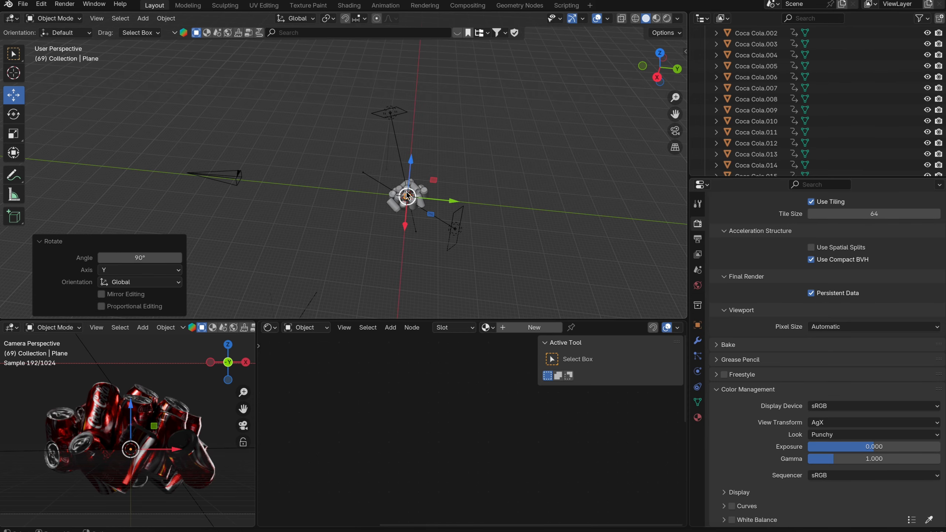
type("rz90")
key("Return")
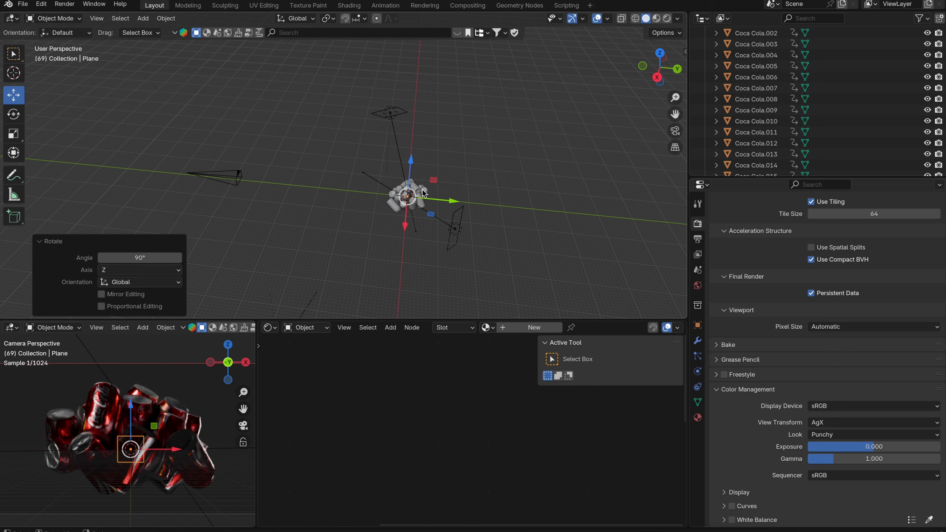
- Scale the plane about 5 times, move it about 33.5 m along Y behind the cans, and enlarge it about 3.8 times more
key("s")
left_click(587, 143)
key("g")
key("y")
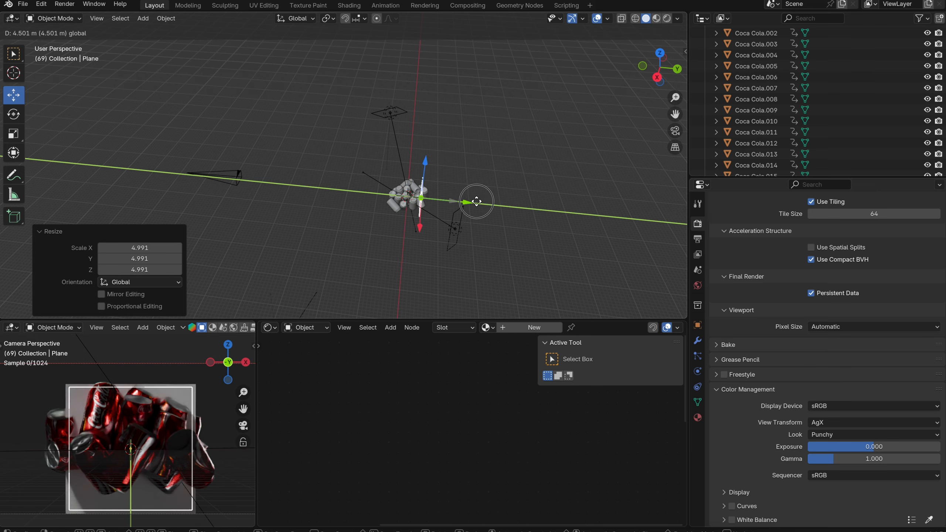
left_click(551, 201)
key("s")
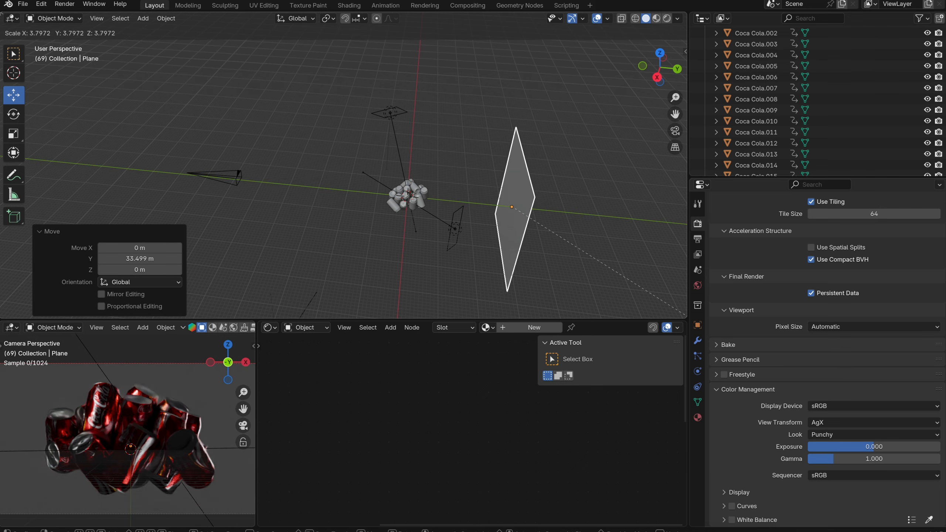
left_click(480, 151)
left_click(484, 111)
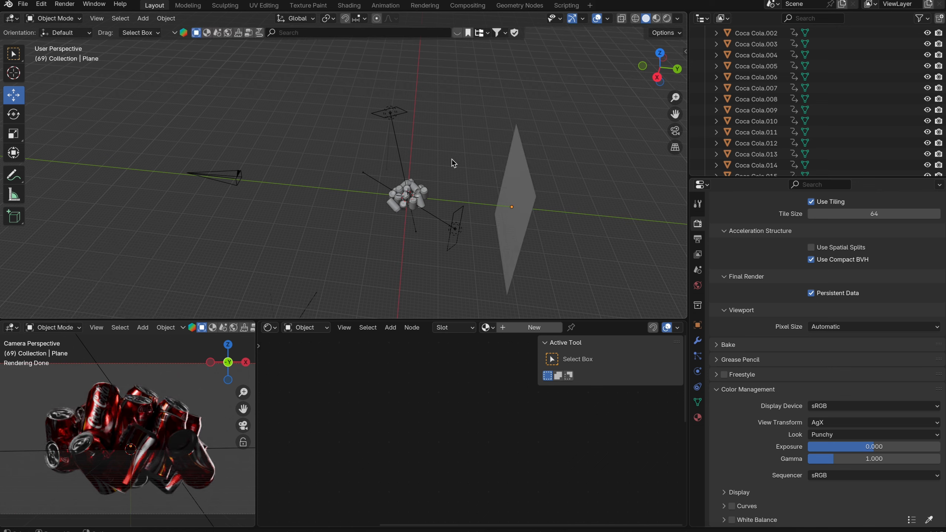
- Brighten the world background color to a mid grey
left_click(298, 327)
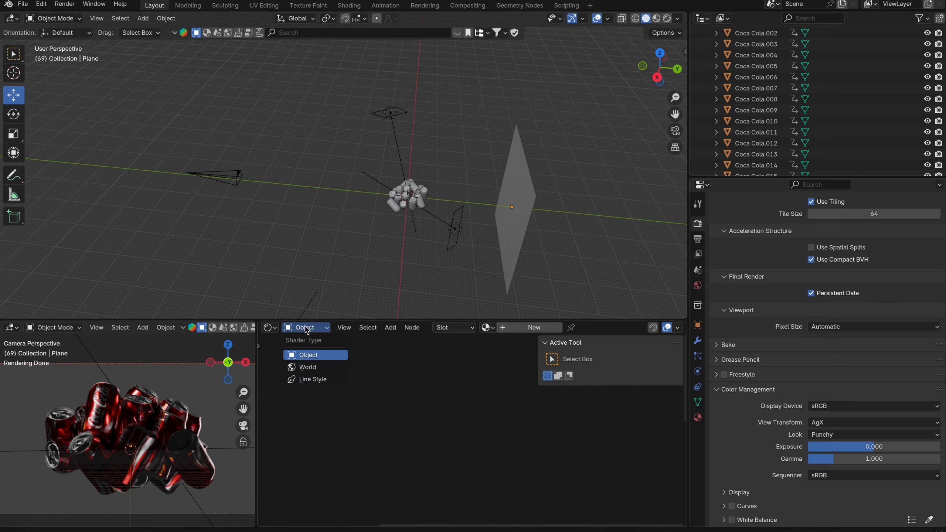
left_click(317, 367)
left_click(435, 415)
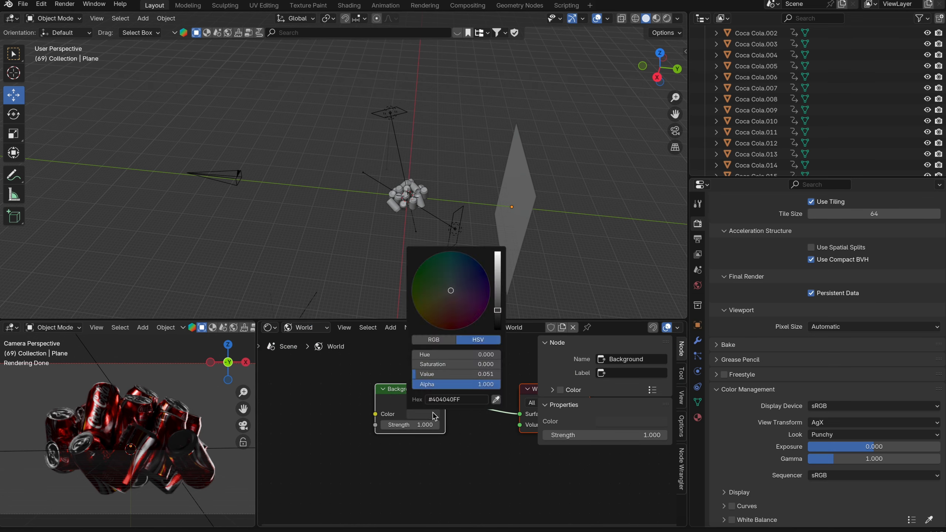
left_click(500, 283)
left_click_drag(499, 285, 500, 299)
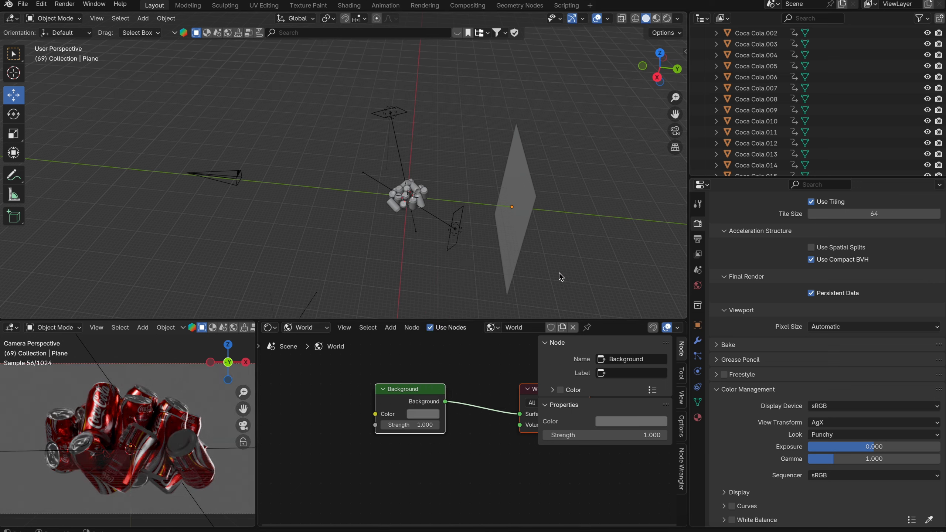
- Enable a transparent film background in the render settings
left_click(698, 341)
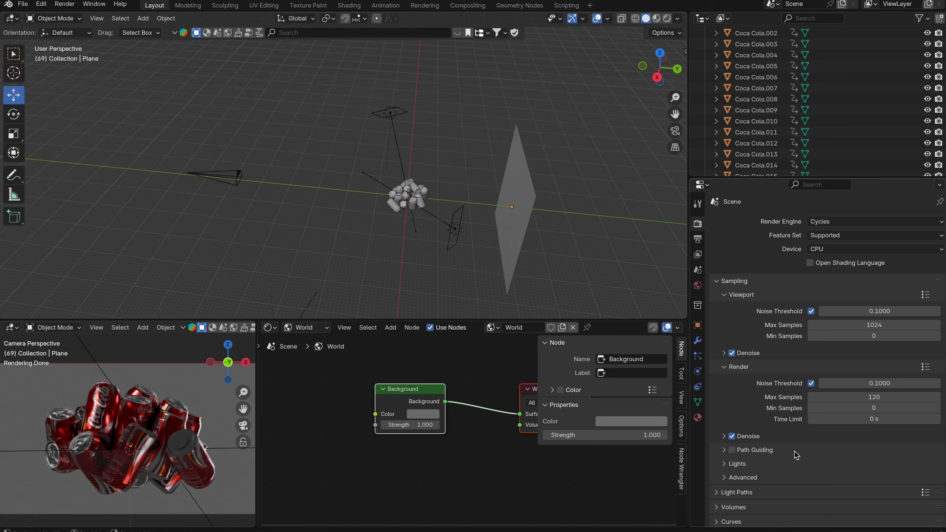
scroll(775, 444, "down", 5)
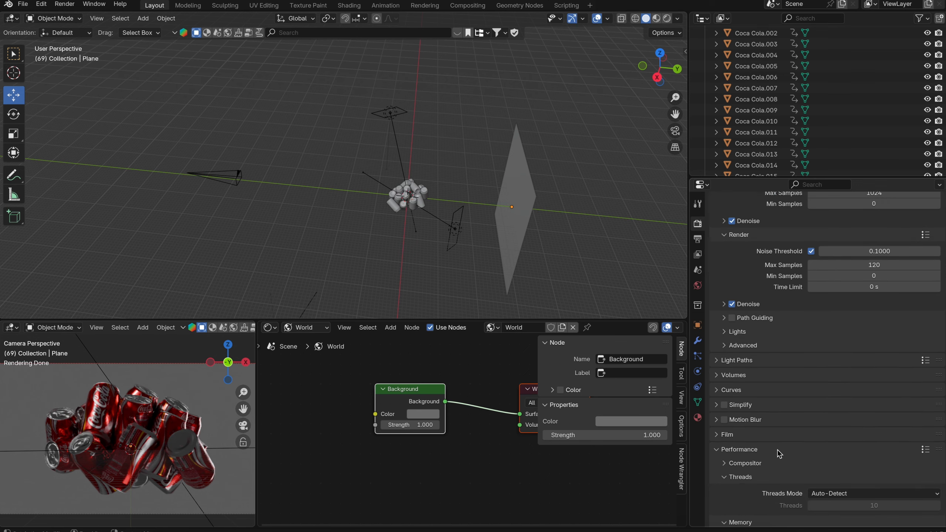
left_click(724, 436)
left_click(724, 469)
scroll(758, 481, "down", 3)
left_click(732, 427)
- Delete the backdrop plane to preview the cans on the transparent background, and undo the deletion
left_click(511, 207)
key("x")
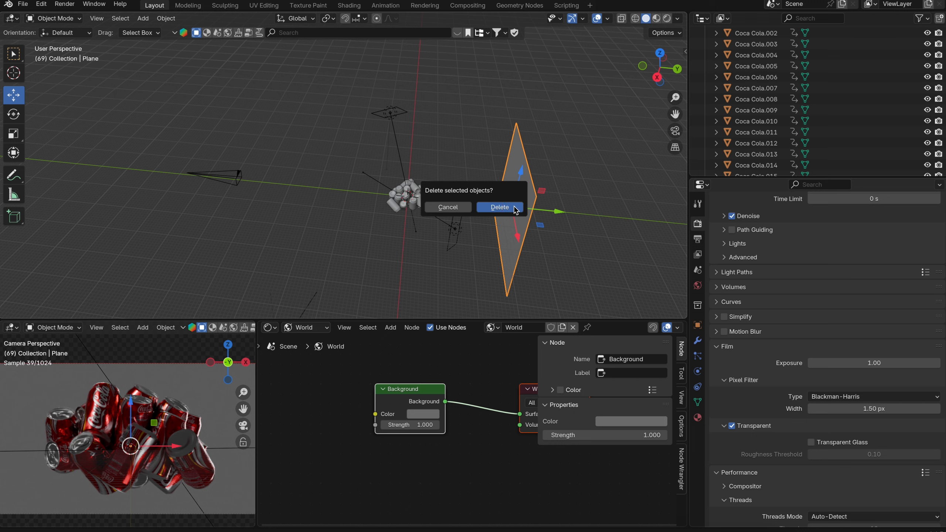
left_click(514, 207)
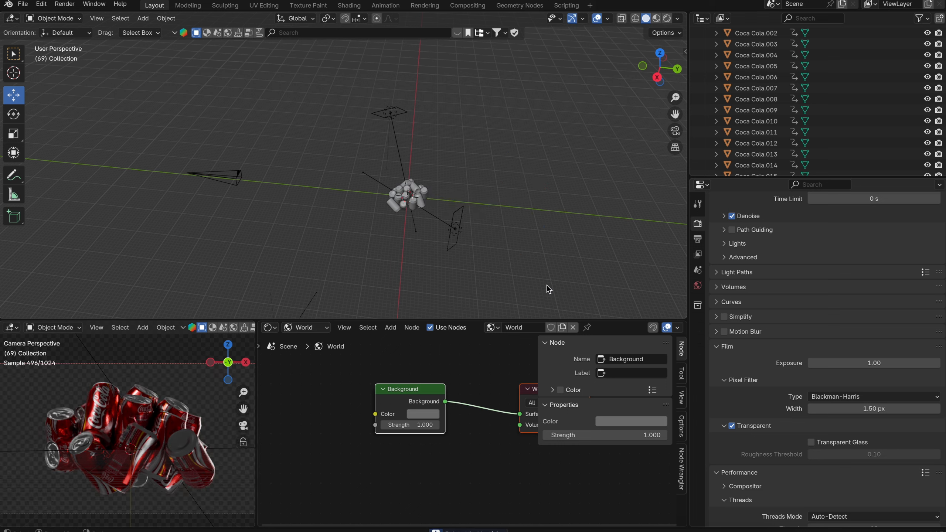
left_click_drag(256, 391, 310, 394)
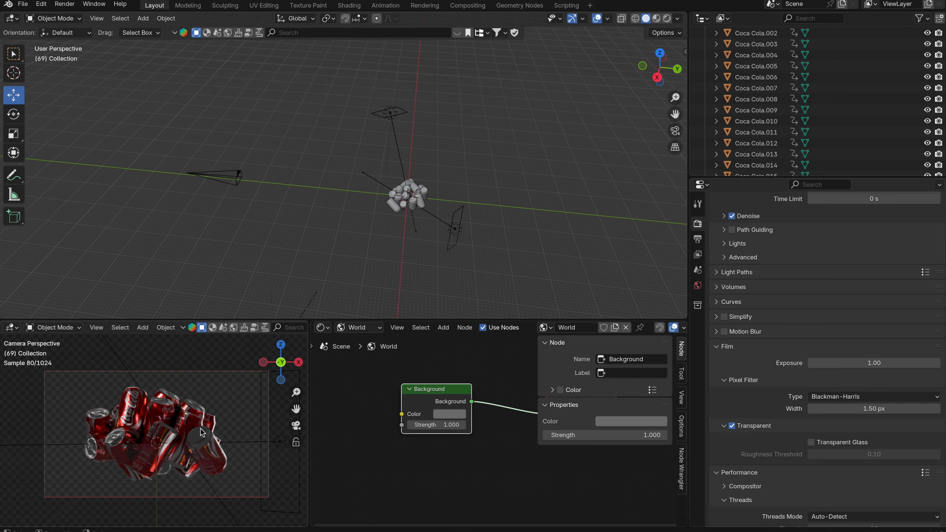
key("ctrl+z")
key("ctrl+z")
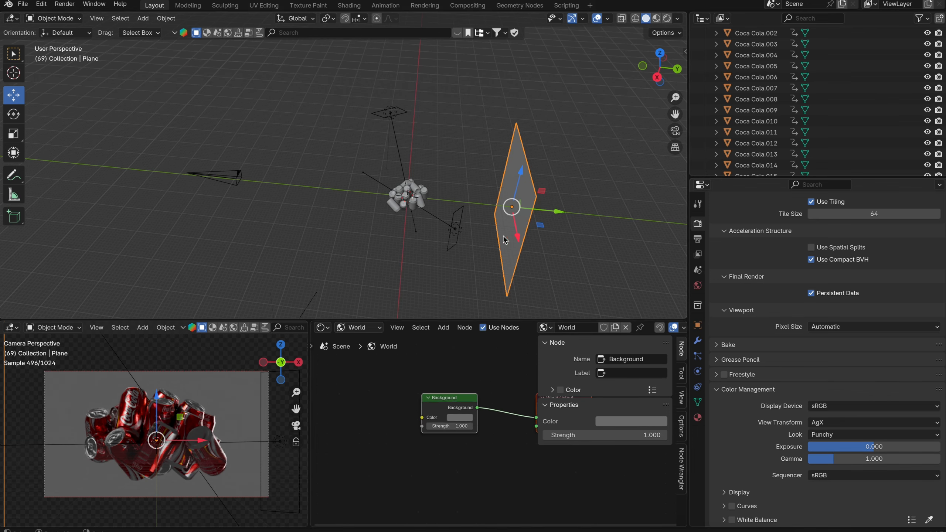
- Show object shader nodes and create a new material for the backdrop plane
left_click(358, 327)
left_click(374, 353)
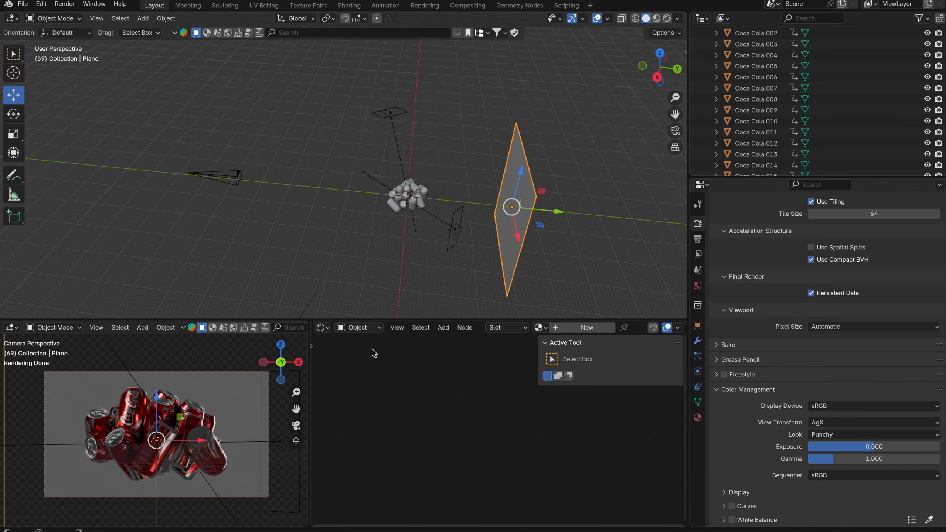
left_click(698, 418)
left_click(816, 268)
- Widen the shader editor and collapse the Node and Properties sections covering its nodes
middle_click_drag(382, 456, 511, 427)
scroll(481, 432, "up", 10)
middle_click_drag(343, 425, 479, 380)
left_click_drag(310, 384, 288, 385)
left_click_drag(689, 298, 777, 298)
left_click(647, 342)
left_click(643, 357)
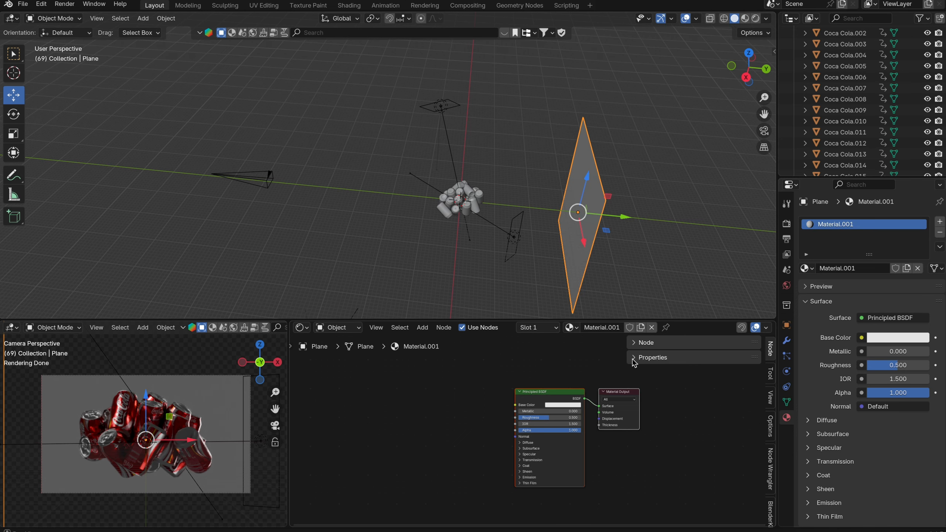
- Add a Mix Color node to the plane's material and connect its result to the Principled BSDF's Base Color
middle_click_drag(365, 412, 447, 405)
key("shift+a")
left_click(416, 405)
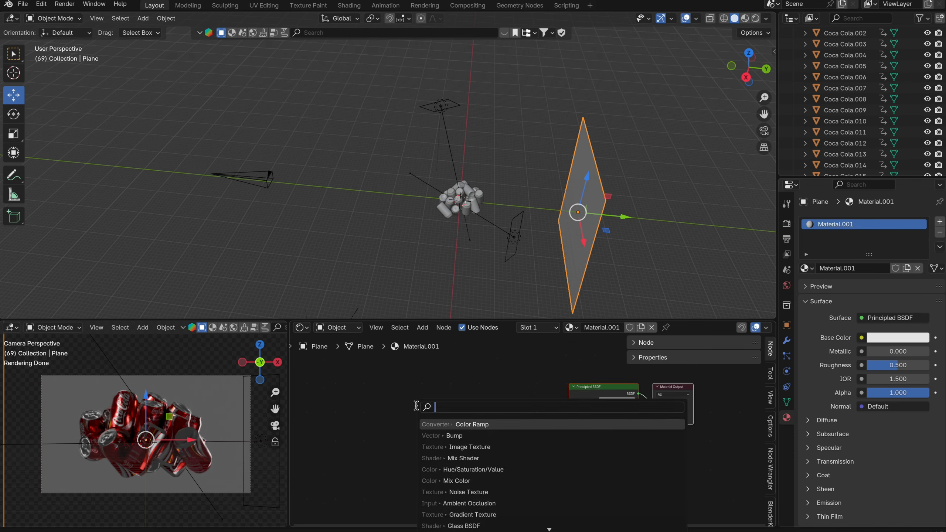
type("color")
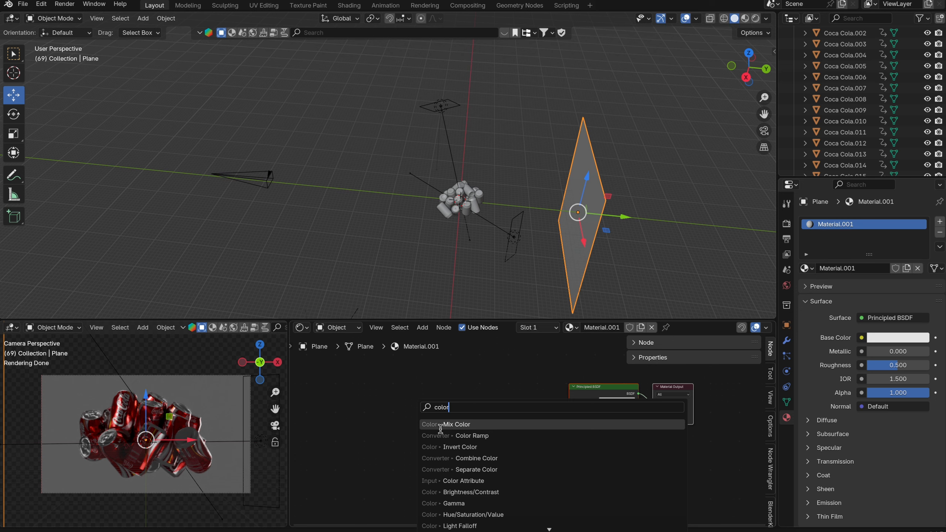
left_click(461, 424)
scroll(535, 434, "up", 2)
left_click_drag(494, 408, 591, 382)
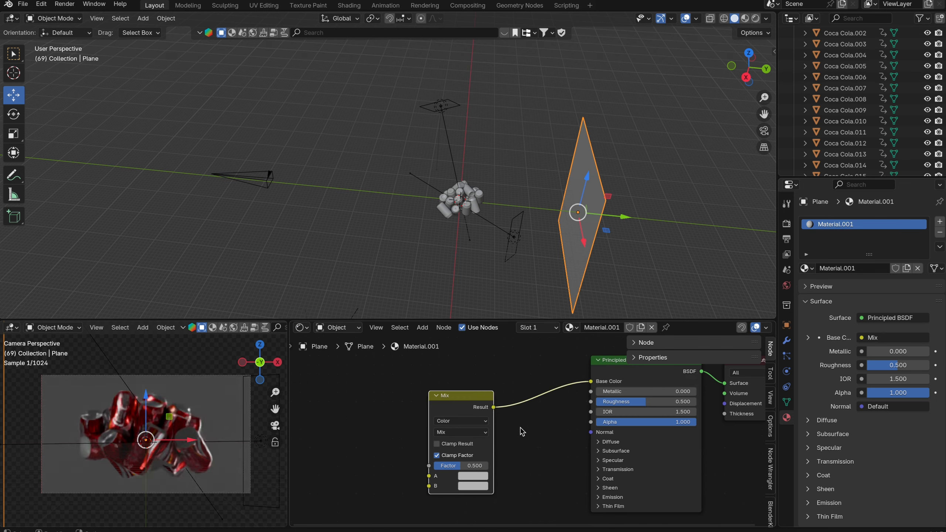
- Connect the Mix result to the Principled BSDF's Emission Color as well and set the emission strength to 1
left_click(598, 502)
left_click_drag(494, 408, 591, 508)
middle_click_drag(570, 438, 567, 436)
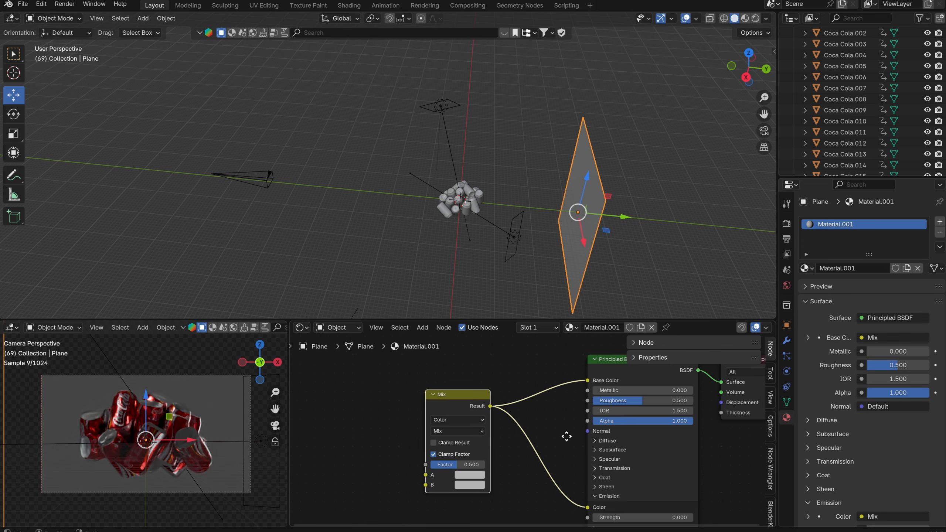
middle_click_drag(567, 436, 540, 421)
left_click(659, 501)
type("1")
key("Return")
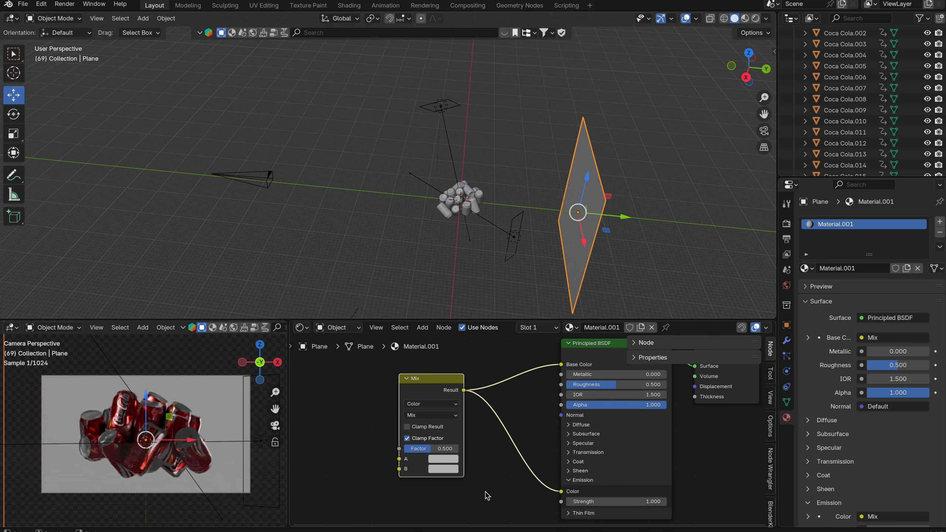
- Set the Mix node's factor to 0 and its color A to an orange-red, #BB523EFF
middle_click_drag(496, 500, 495, 486)
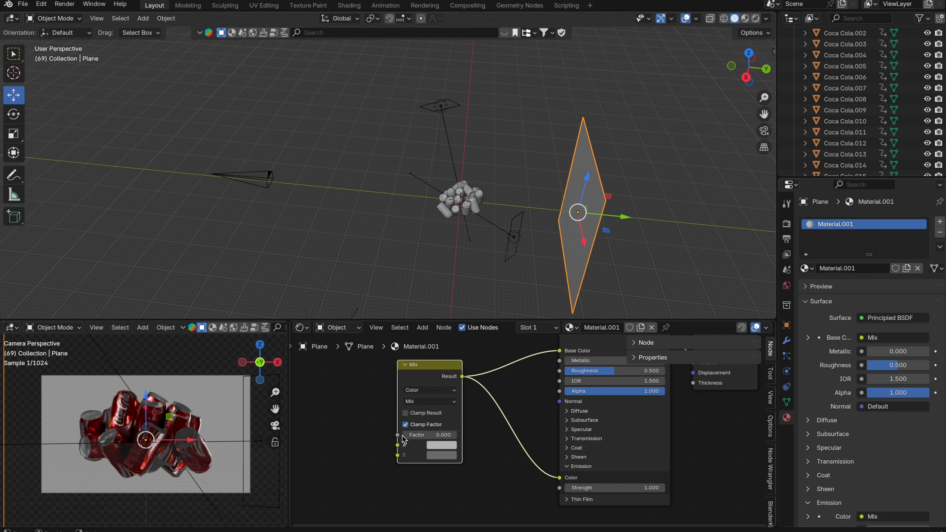
left_click(448, 445)
mouse_move(488, 346)
left_mouse_down()
mouse_move(491, 355)
mouse_move(443, 344)
mouse_move(454, 314)
mouse_move(463, 354)
left_mouse_up()
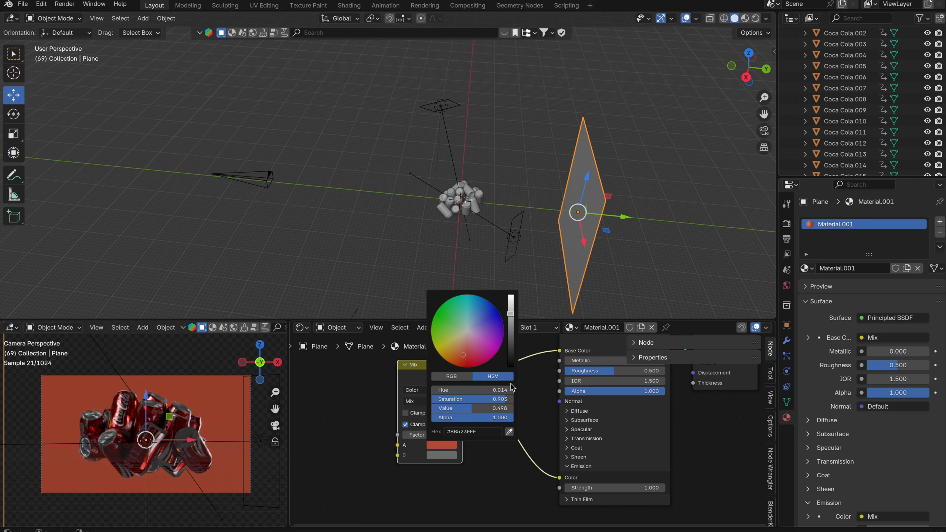
- Try sampling a dark red from a can in the camera preview as the Mix node's color A
left_click(509, 432)
left_click(183, 424)
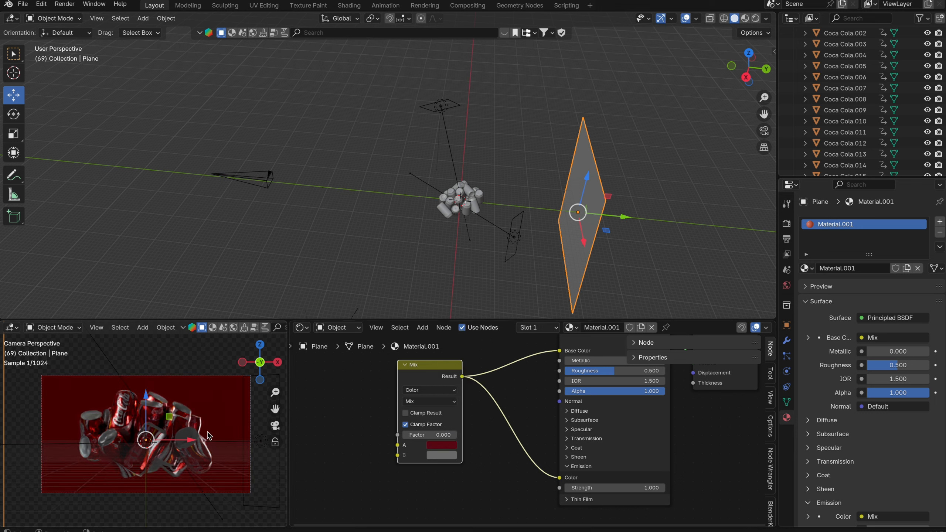
- Set the Mix node's color A to a bright warm beige, #E3C9ACFF
left_click(441, 445)
left_click_drag(511, 350, 510, 303)
left_click_drag(452, 348, 465, 337)
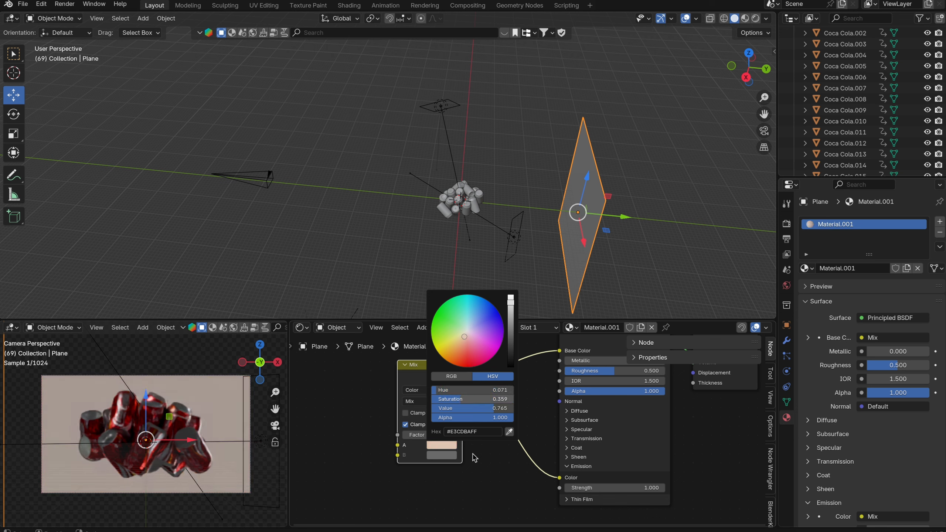
scroll(449, 441, "up", 4)
left_click(458, 456)
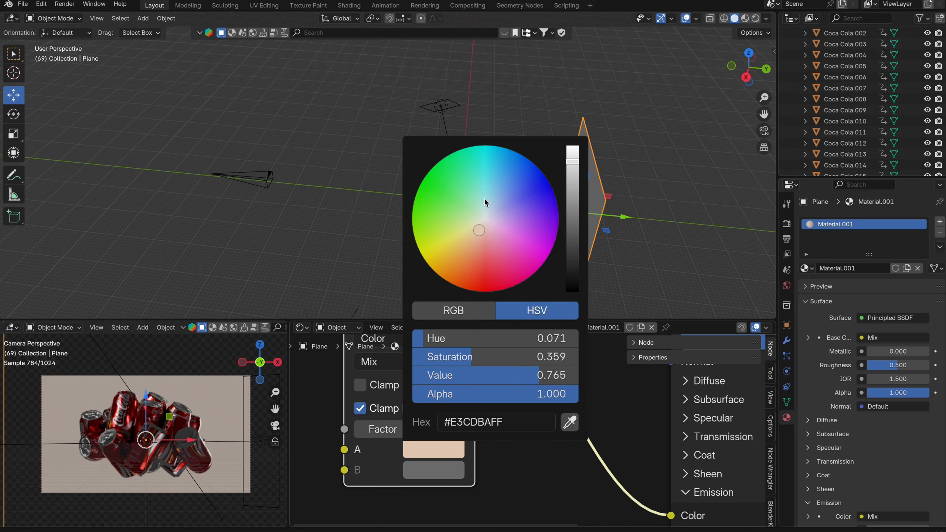
left_click_drag(480, 230, 479, 235)
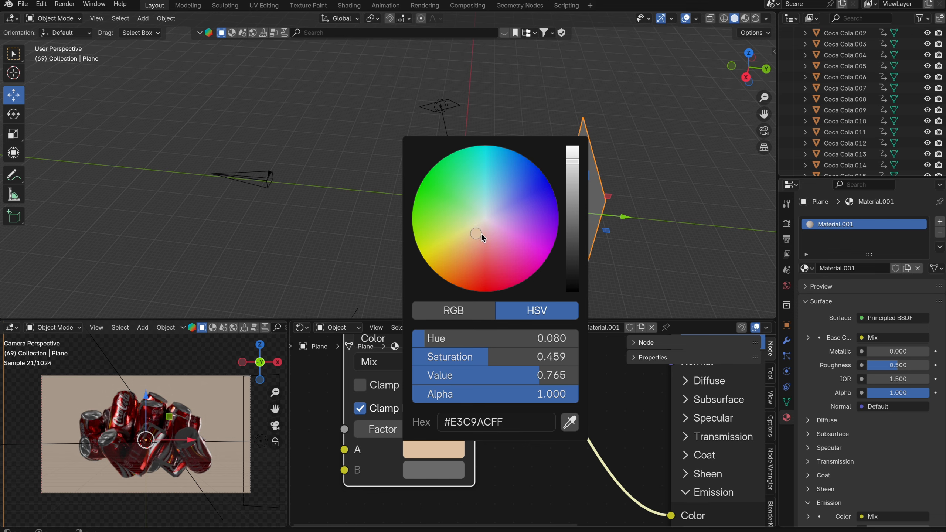
left_click(624, 268)
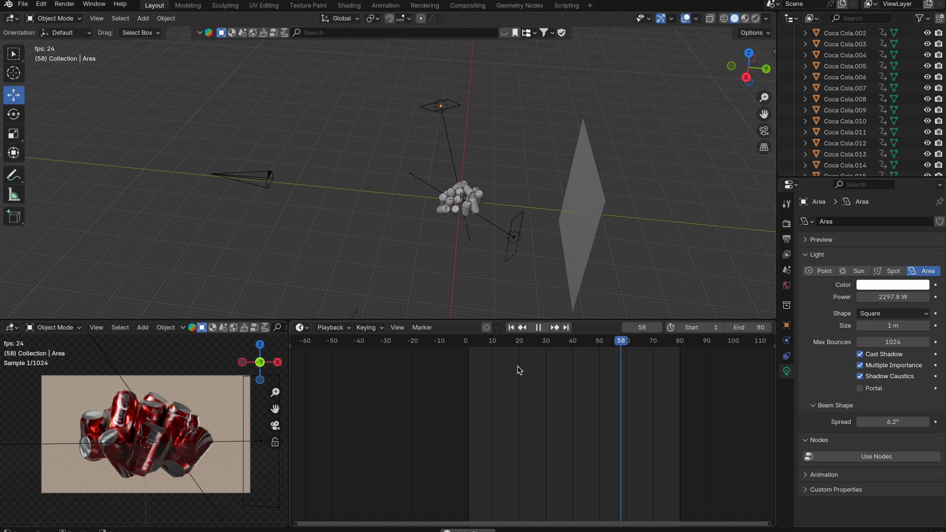
- Stop the animation playback, move to frame 69 and render that frame as a still image
key("space")
left_click(566, 342)
left_click_drag(566, 343, 654, 346)
key("F12")
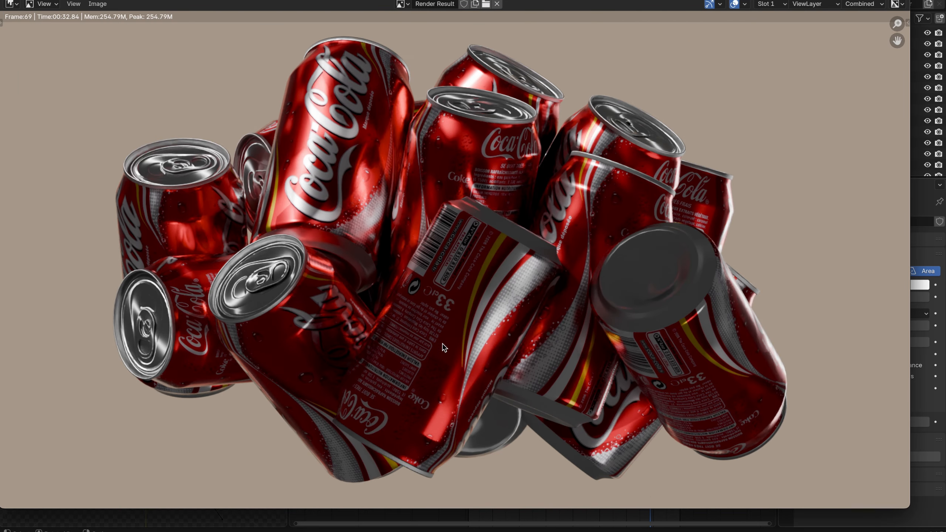
scroll(443, 261, "down", 2)
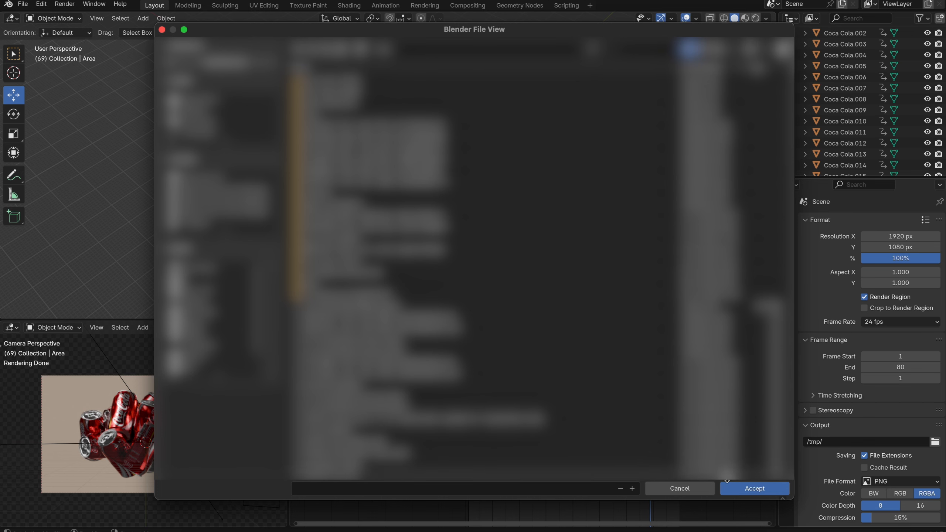
left_click(680, 489)
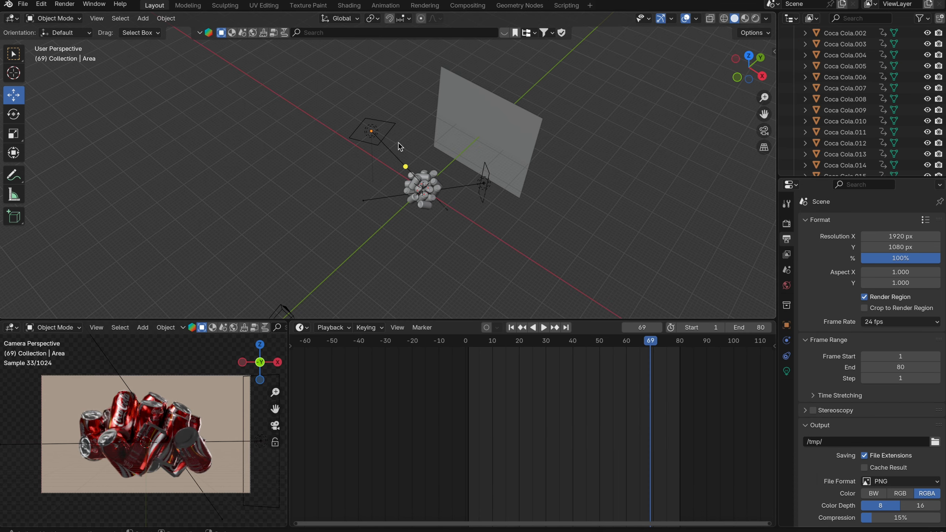
left_click(69, 5)
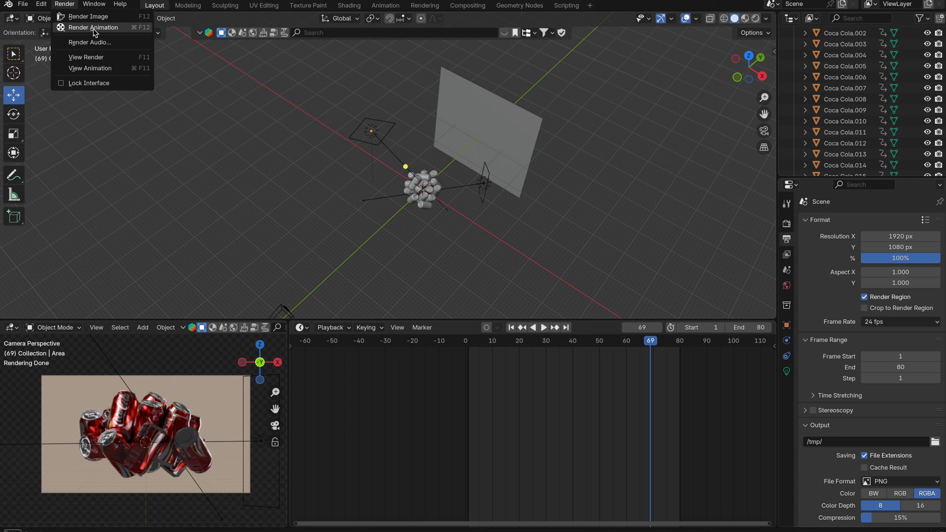
left_click(358, 203)
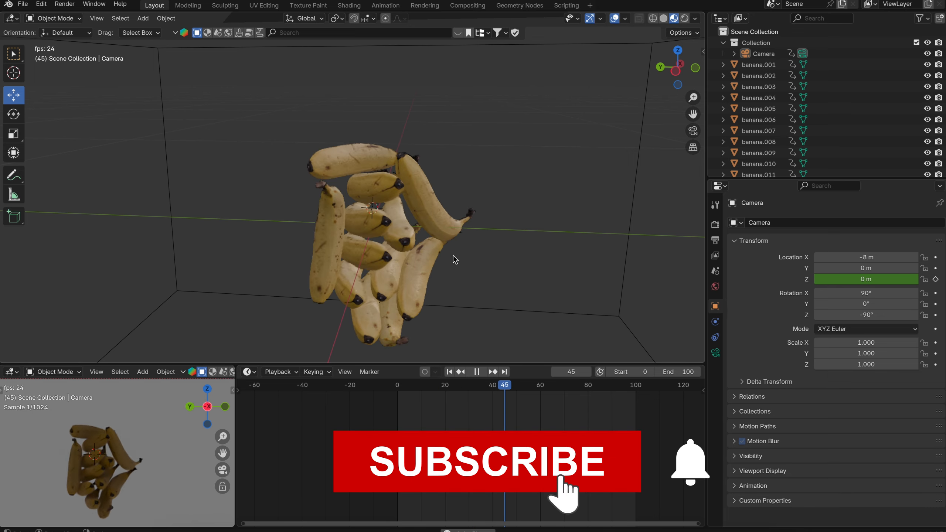
- Stop the banana animation at frame 86 and select all banana objects from banana.001 through banana.016
key("space")
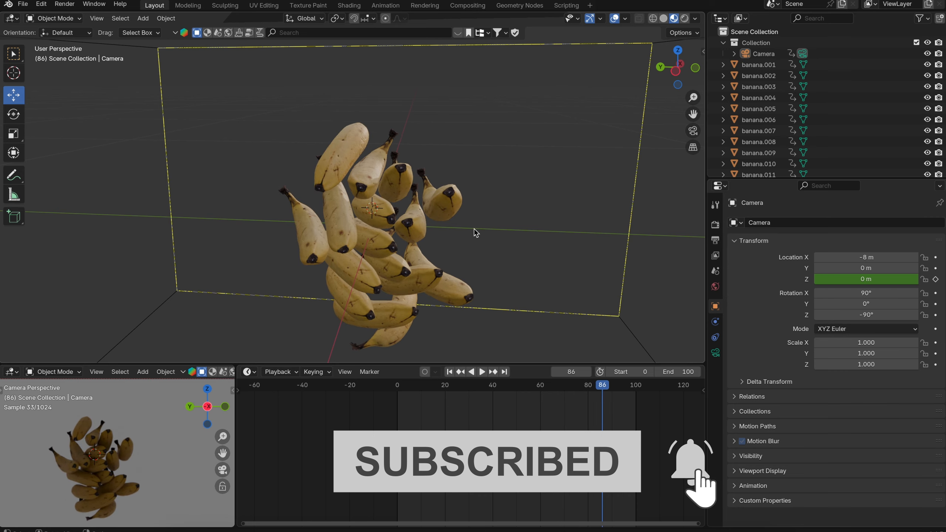
left_click(758, 65)
scroll(764, 160, "down", 3)
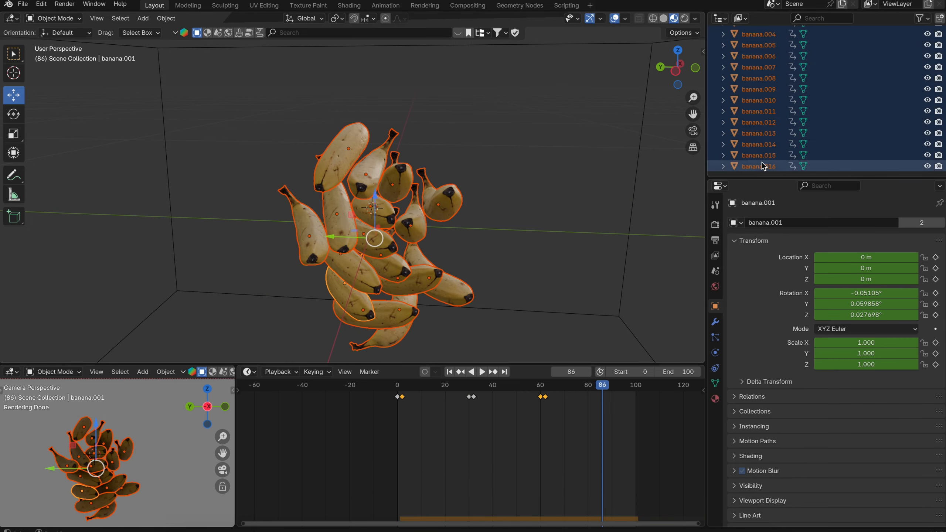